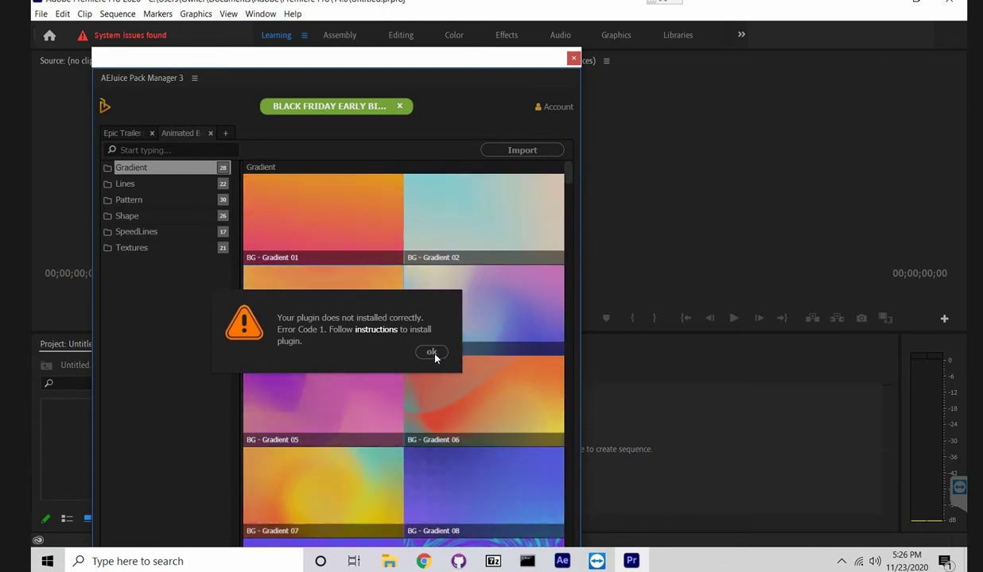
Dismiss the AEJuice plugin error, retry the Seamless Transitions pack, then quit Premiere Pro
{"action": "left_click", "coordinate": [432, 353]}
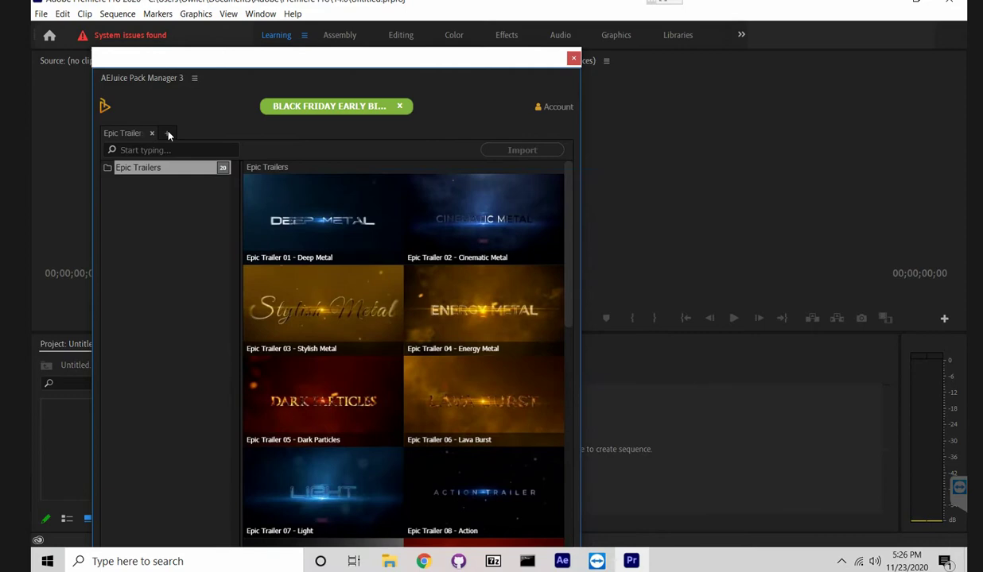
{"action": "left_click", "coordinate": [168, 134]}
{"action": "left_click", "coordinate": [318, 212]}
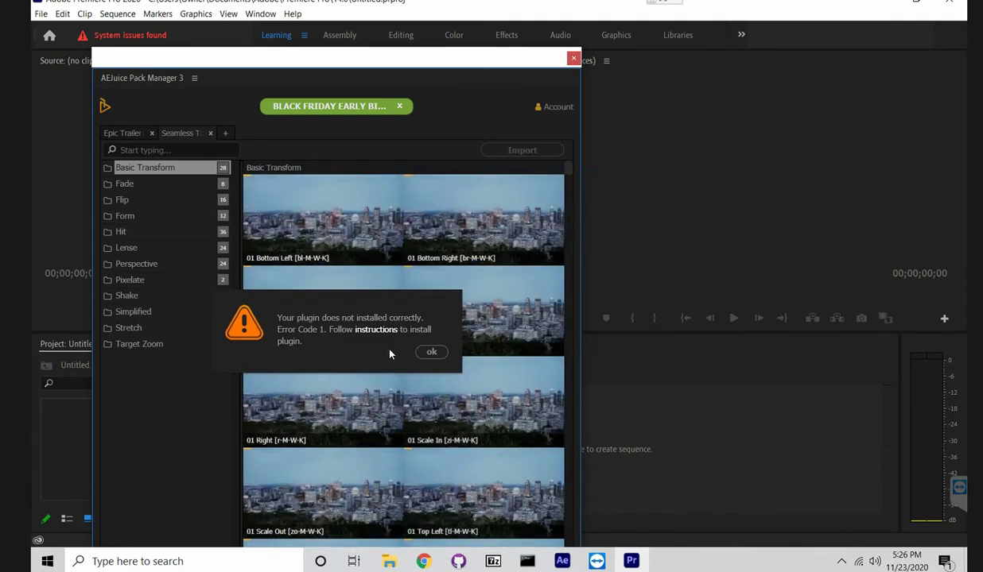
{"action": "left_click", "coordinate": [434, 353]}
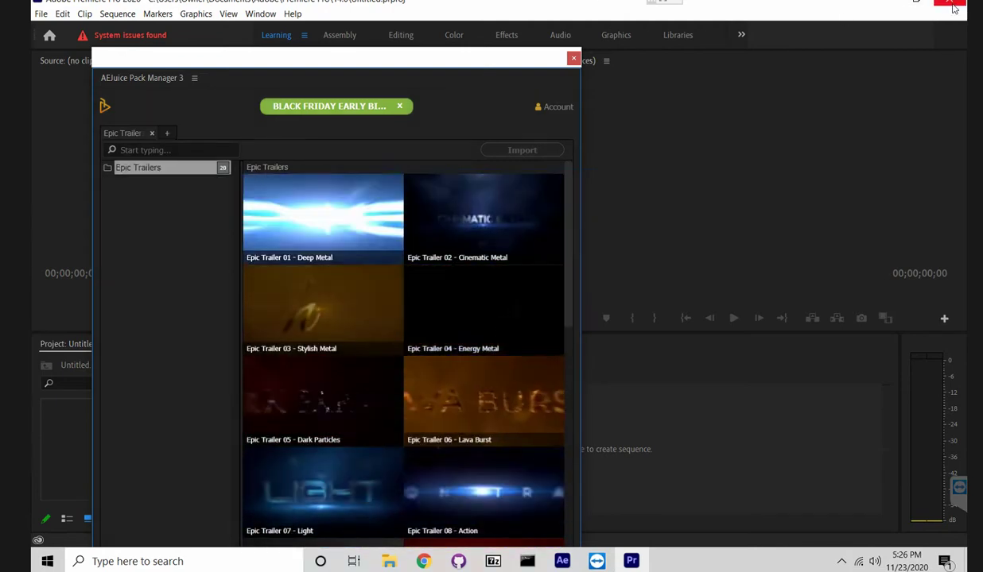
{"action": "left_click", "coordinate": [953, 7]}
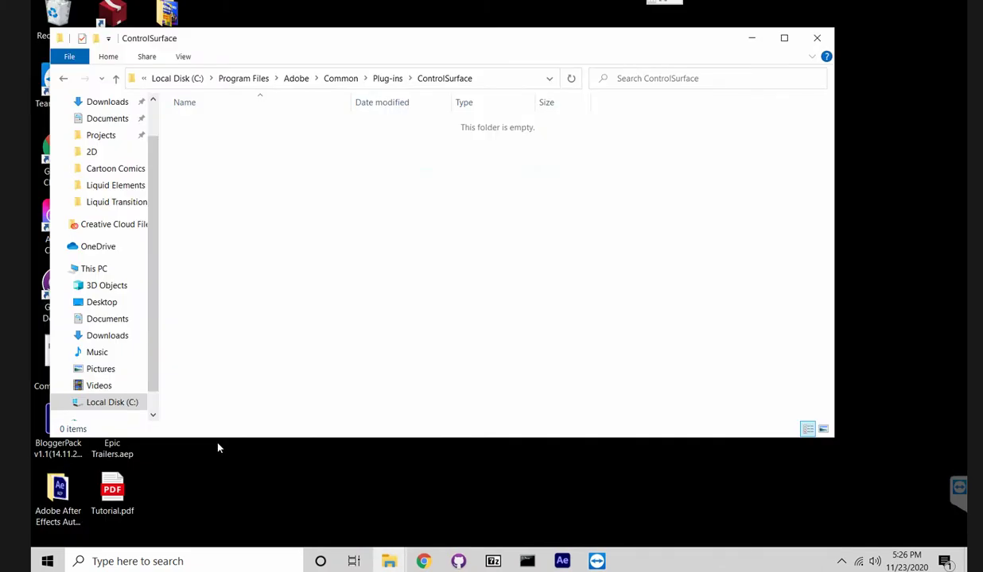
Compare the ControlSurface folder path with the AEJuice error-code instructions page
{"action": "left_click", "coordinate": [477, 77]}
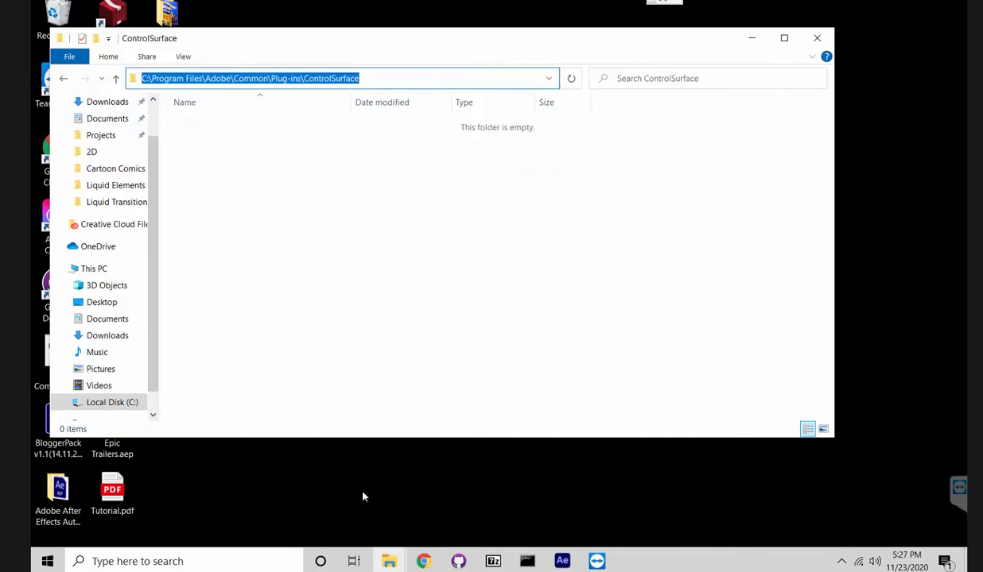
{"action": "left_click", "coordinate": [425, 562]}
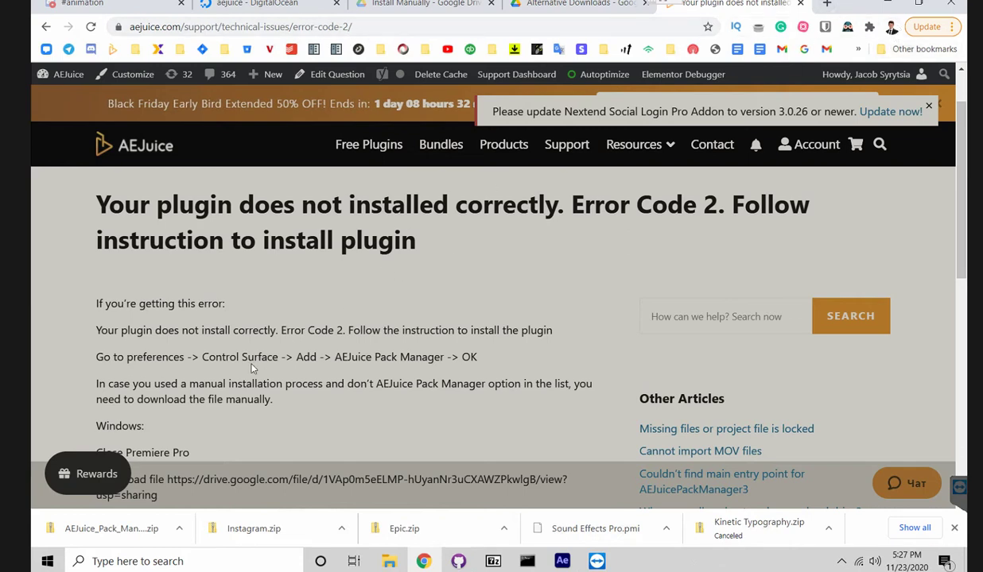
{"action": "scroll", "coordinate": [555, 205], "scroll_direction": "down", "scroll_amount": 1}
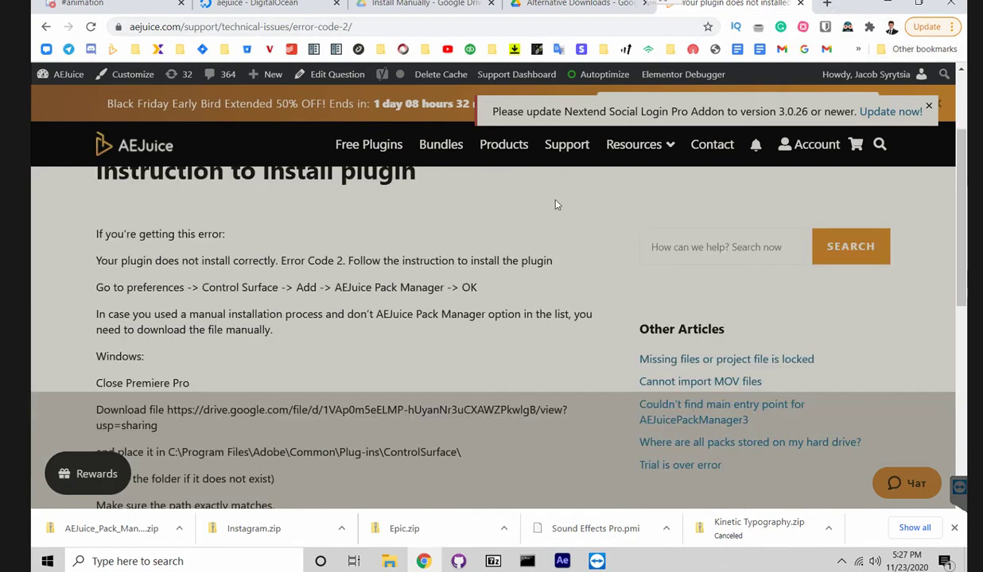
{"action": "left_click", "coordinate": [887, 4]}
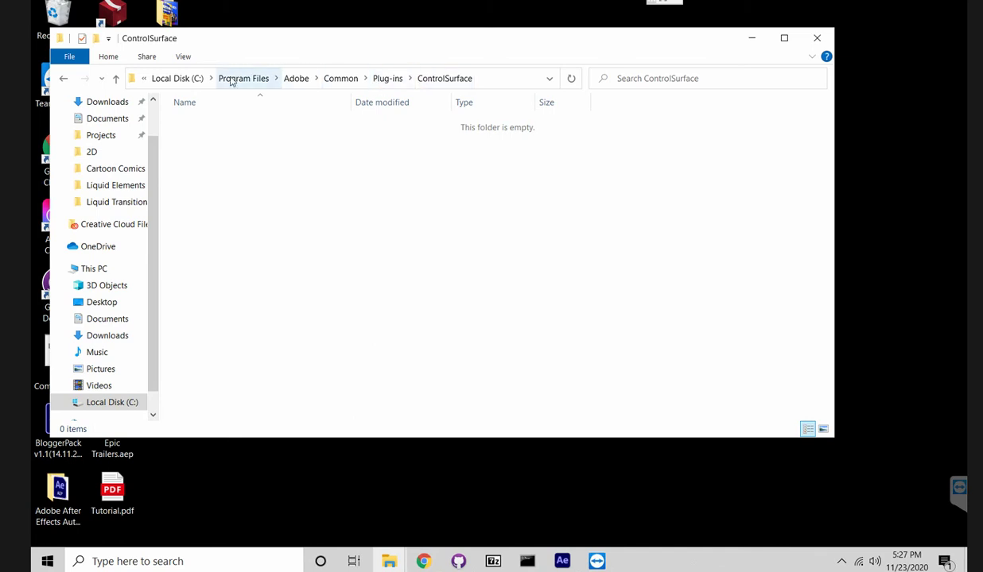
Remove ControlSurface from the address bar path to move up to Plug-ins
{"action": "left_click", "coordinate": [482, 79]}
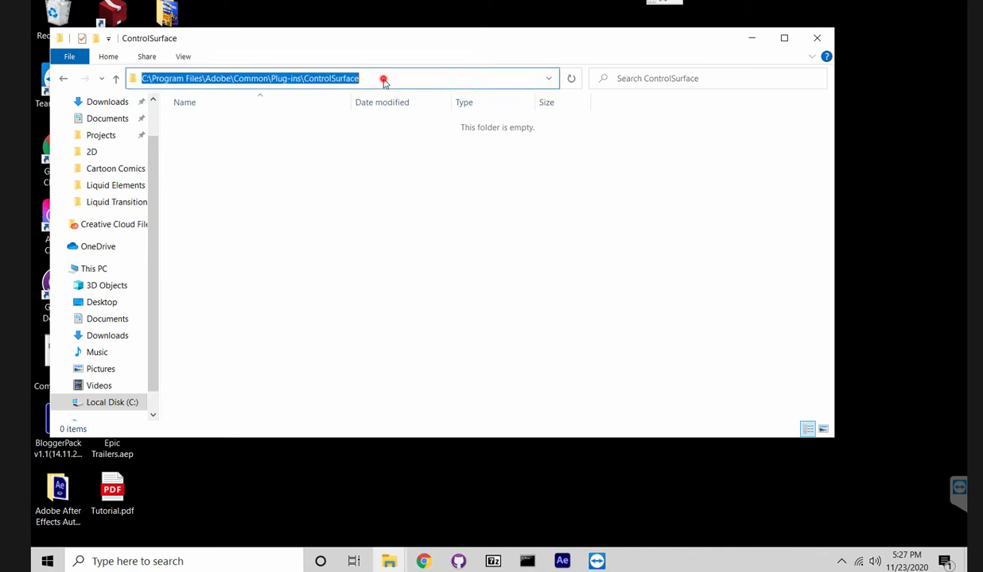
{"action": "left_click_drag", "start_coordinate": [383, 80], "coordinate": [314, 91]}
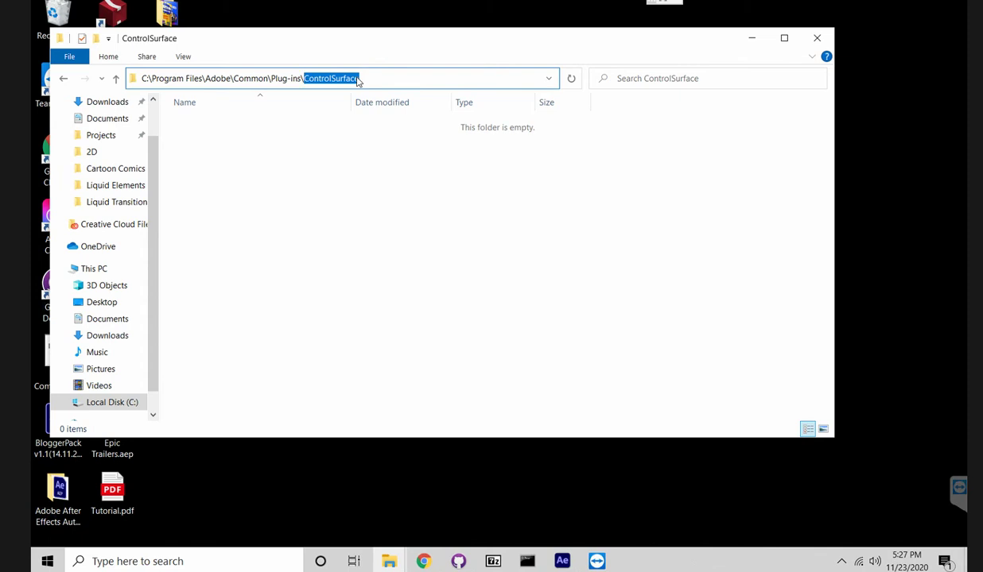
{"action": "key", "text": "BackSpace"}
{"action": "key", "text": "BackSpace"}
{"action": "key", "text": "Return"}
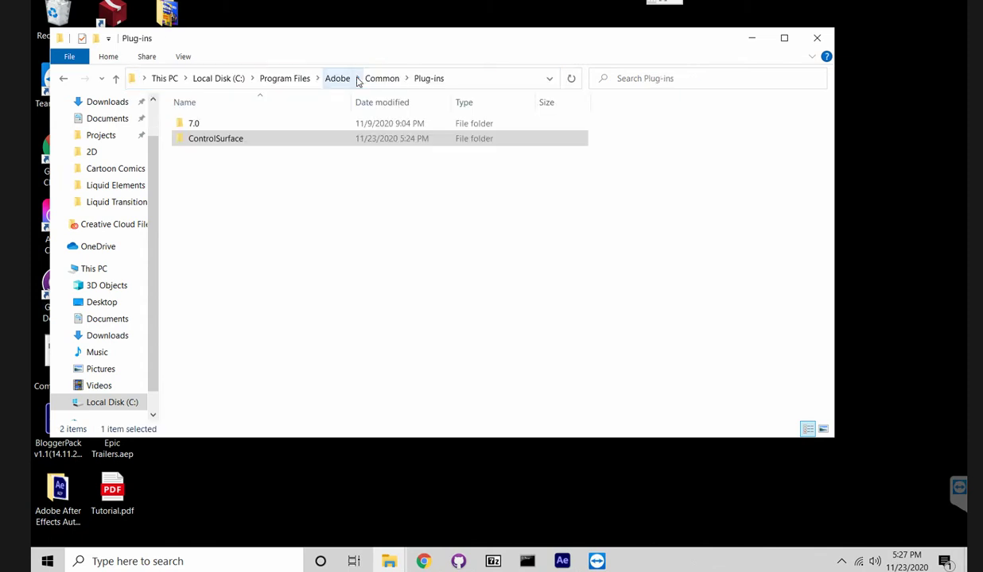
Delete the old ControlSurface folder, granting administrator permission
{"action": "left_click", "coordinate": [237, 141]}
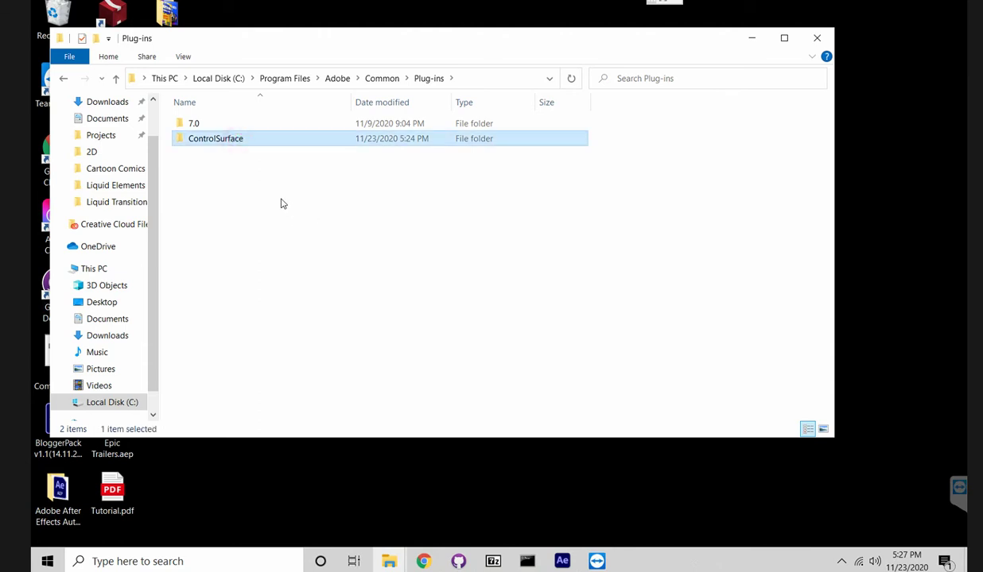
{"action": "right_click", "coordinate": [226, 135]}
{"action": "left_click", "coordinate": [277, 406]}
{"action": "left_click", "coordinate": [272, 258]}
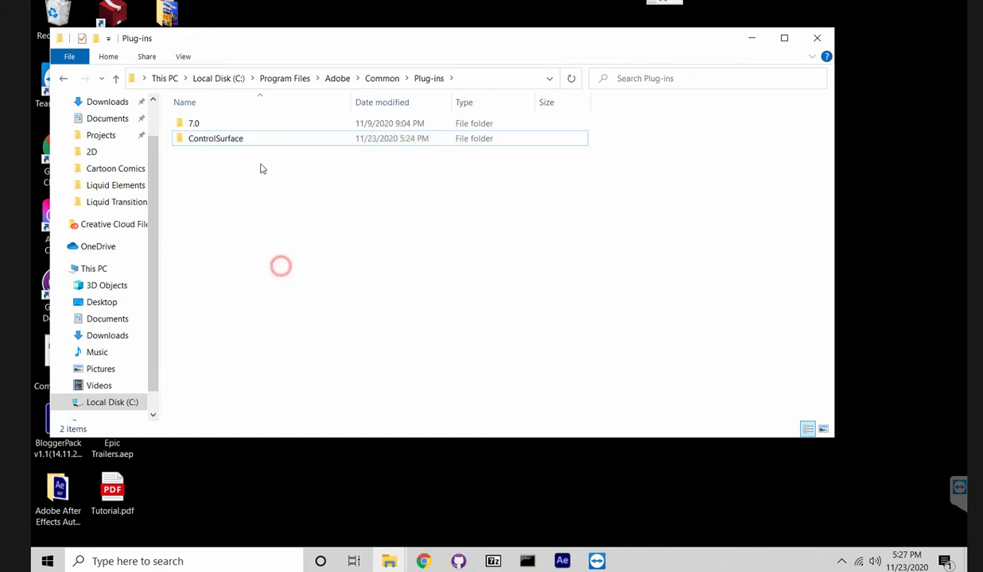
{"action": "left_click", "coordinate": [258, 141]}
{"action": "key", "text": "Delete"}
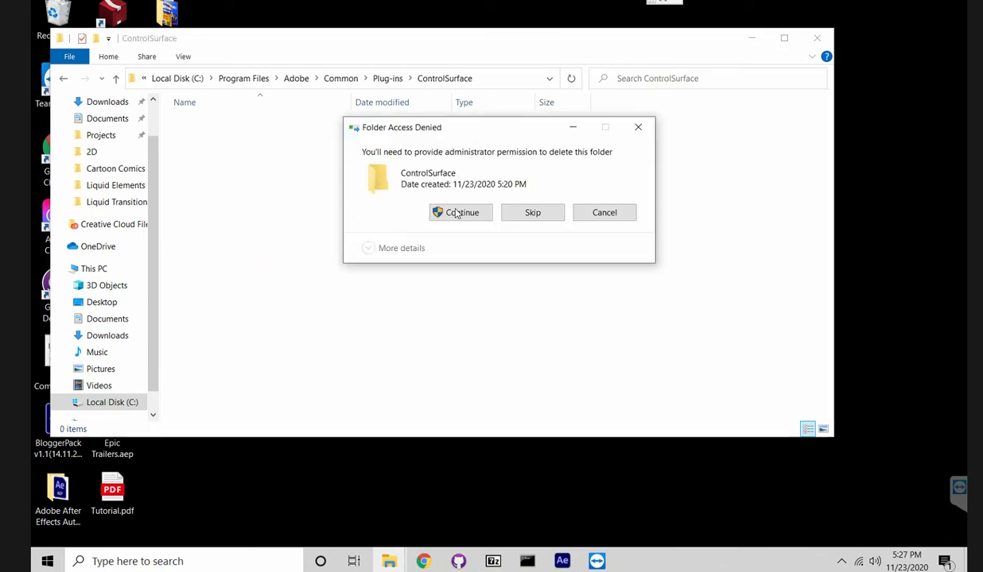
{"action": "left_click", "coordinate": [459, 213]}
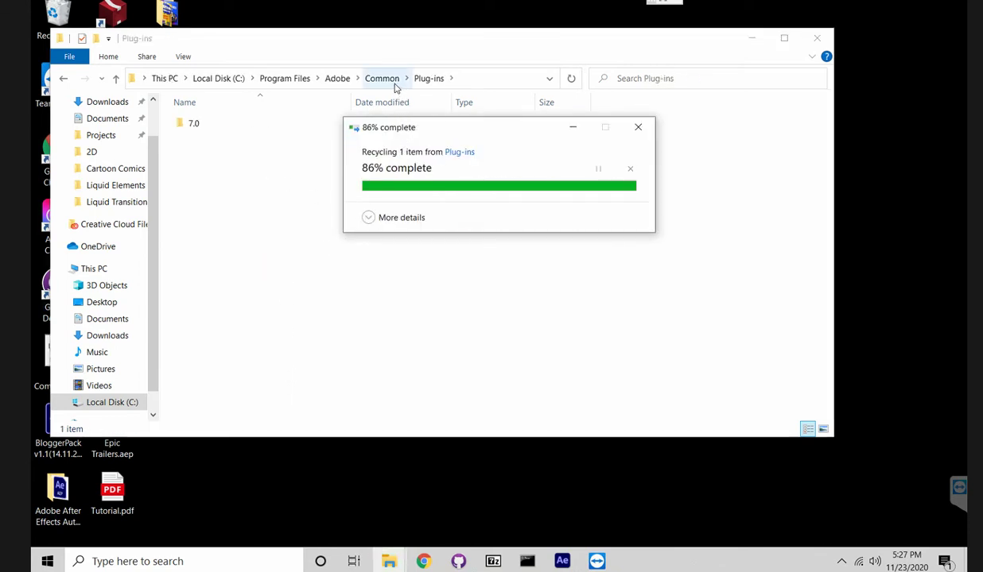
Create a new folder named ControlSurface in Plug-ins and open it
{"action": "right_click", "coordinate": [241, 225]}
{"action": "left_click", "coordinate": [314, 381]}
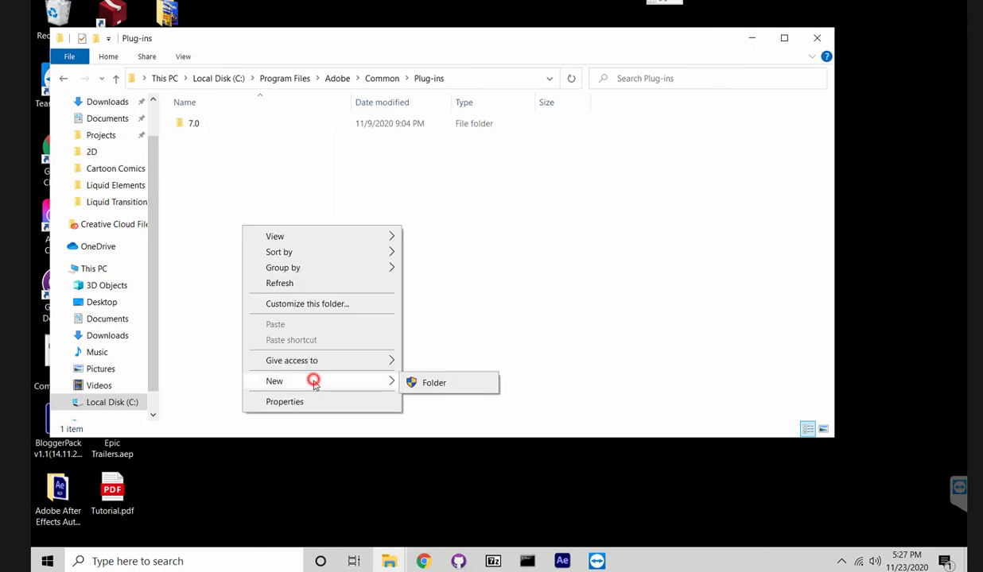
{"action": "left_click", "coordinate": [434, 384]}
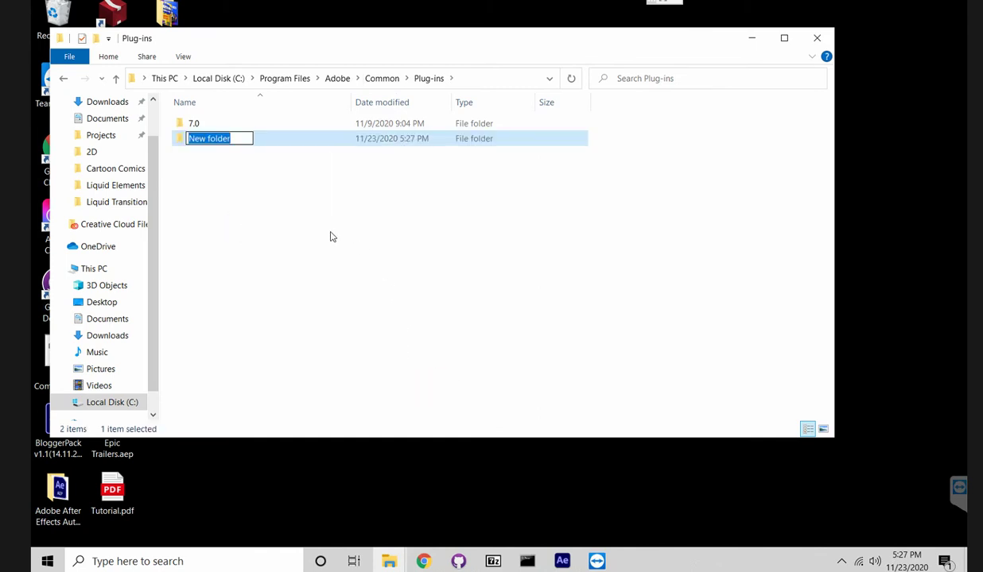
{"action": "type", "text": "ControlSurface"}
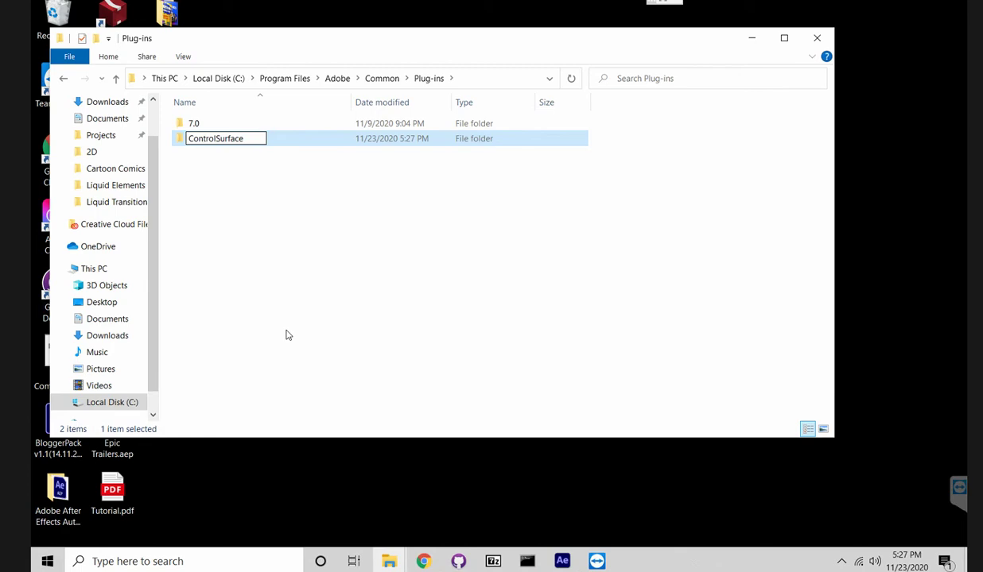
{"action": "key", "text": "Return"}
{"action": "double_click", "coordinate": [233, 143]}
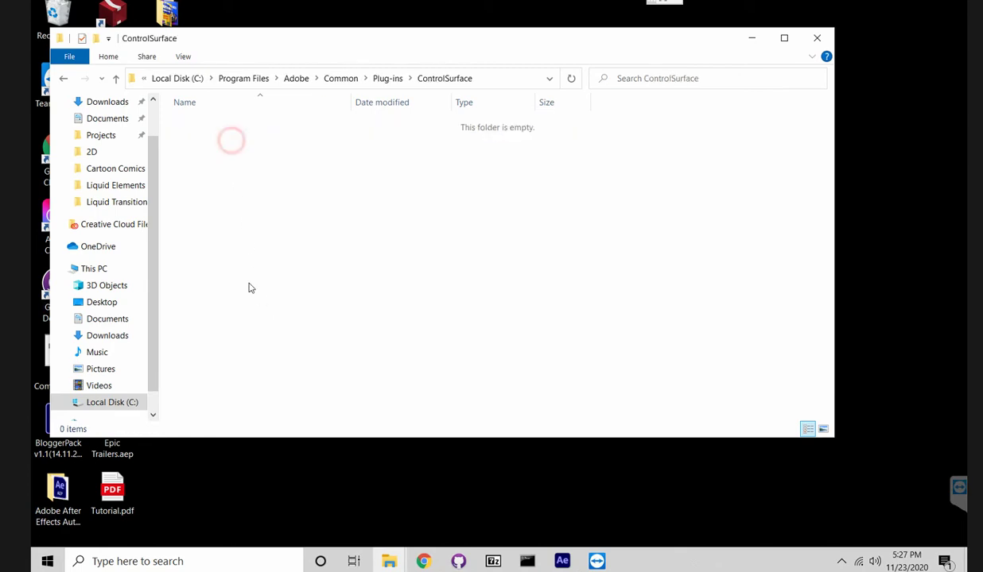
Copy the Windows Google Drive link from the AEJuice instructions into a new tab
{"action": "left_click", "coordinate": [423, 561]}
{"action": "scroll", "coordinate": [388, 235], "scroll_direction": "down", "scroll_amount": 3}
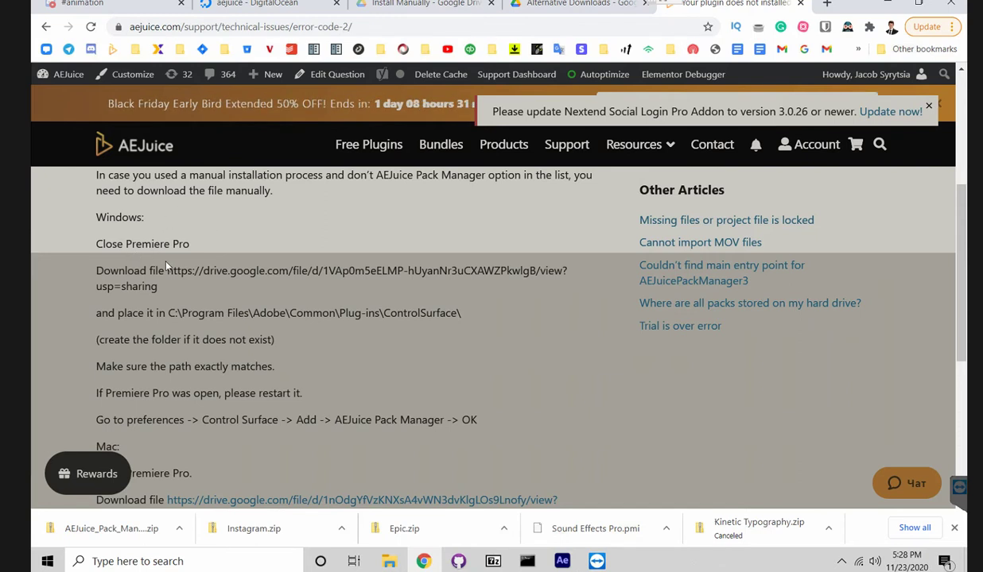
{"action": "left_click_drag", "start_coordinate": [165, 269], "coordinate": [181, 285]}
{"action": "key", "text": "ctrl+c"}
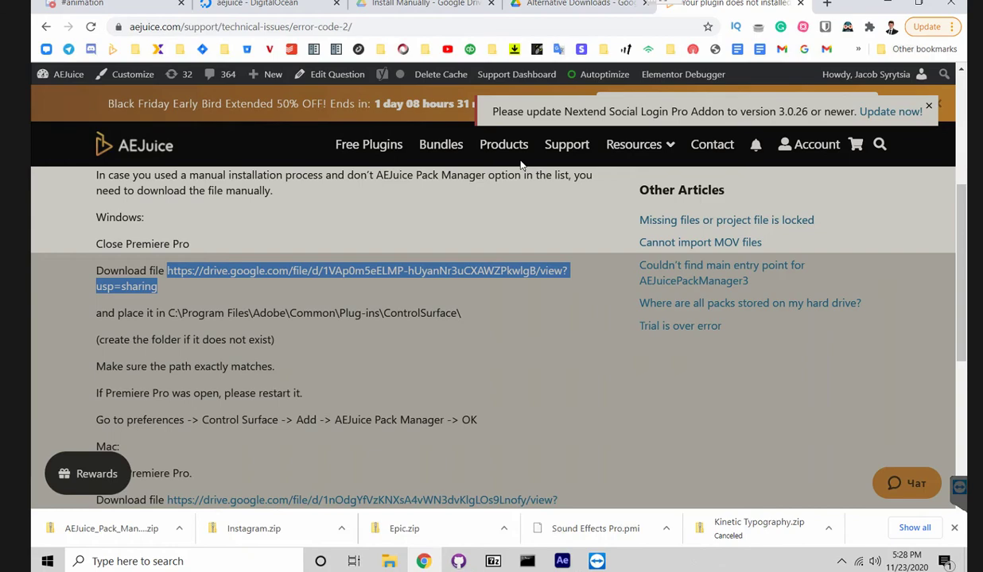
{"action": "key", "text": "ctrl+t"}
{"action": "key", "text": "ctrl+v"}
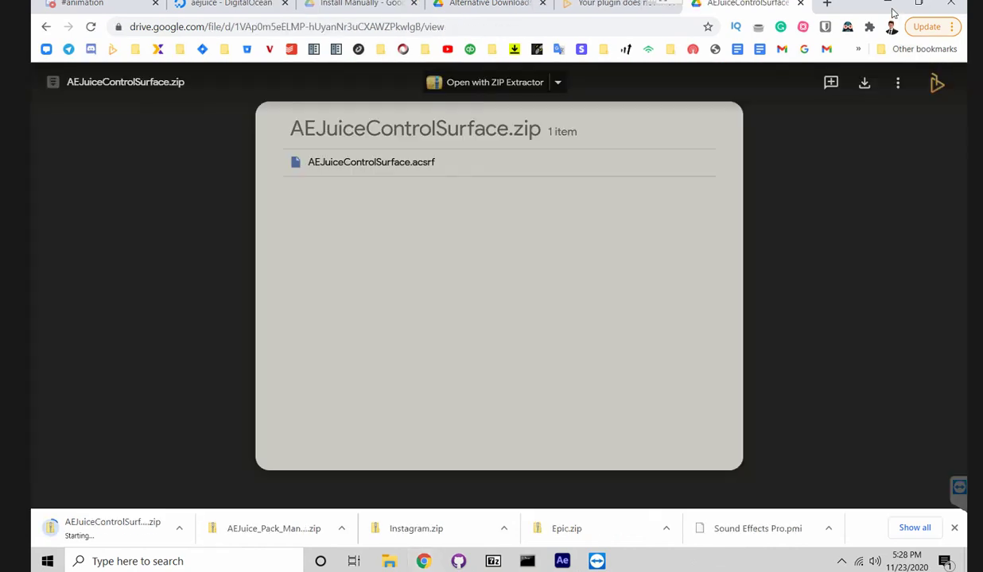
Copy AEJuiceControlSurface.acsrf from the downloaded zip into the ControlSurface folder
{"action": "left_click", "coordinate": [888, 7]}
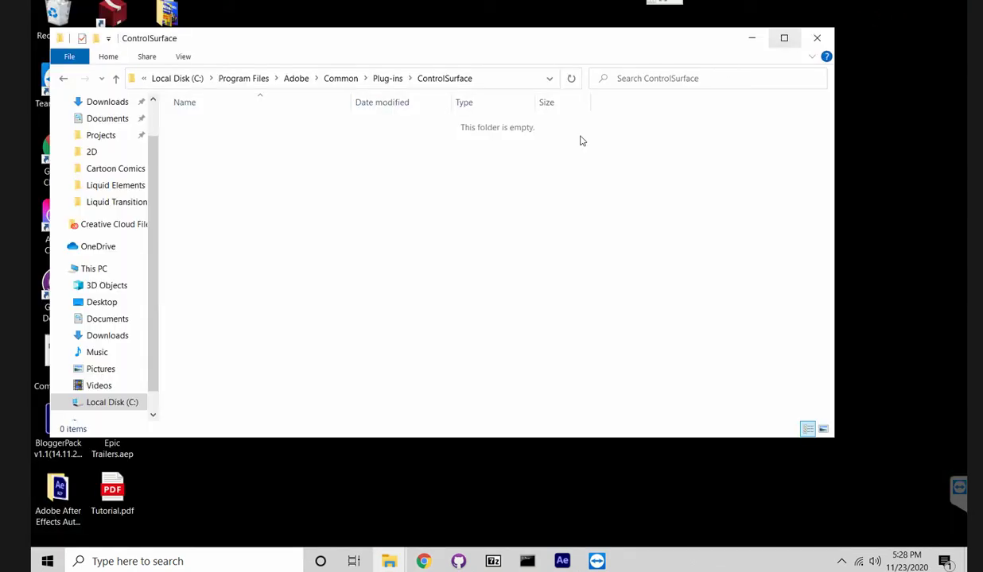
{"action": "left_click", "coordinate": [423, 562]}
{"action": "left_click", "coordinate": [160, 511]}
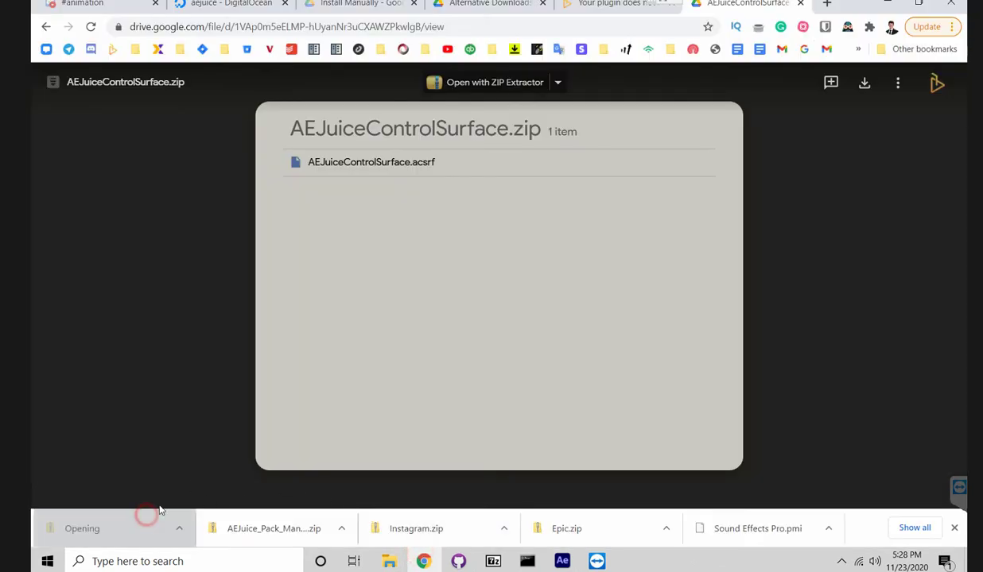
{"action": "left_click", "coordinate": [306, 141]}
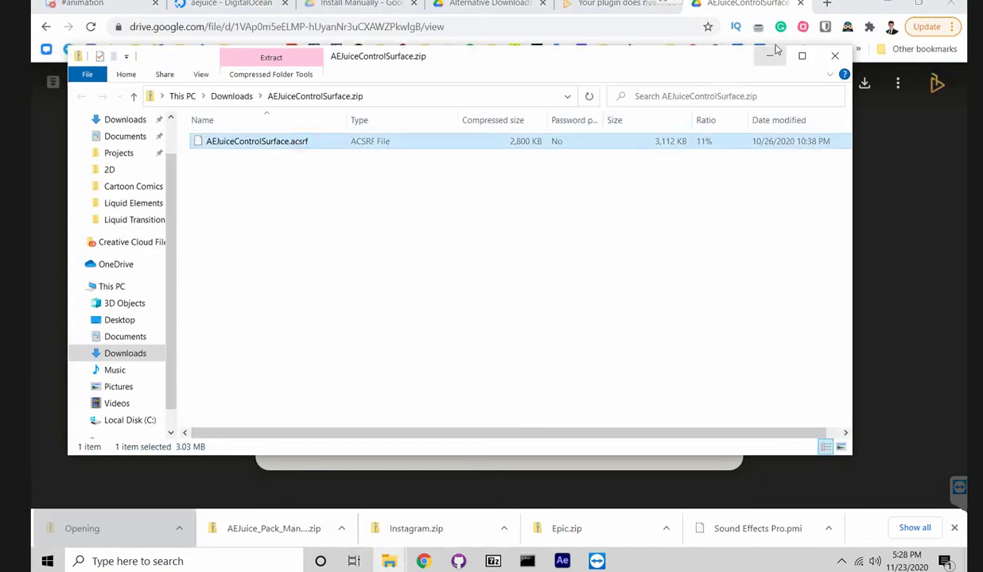
{"action": "left_click", "coordinate": [768, 56]}
{"action": "left_click", "coordinate": [888, 6]}
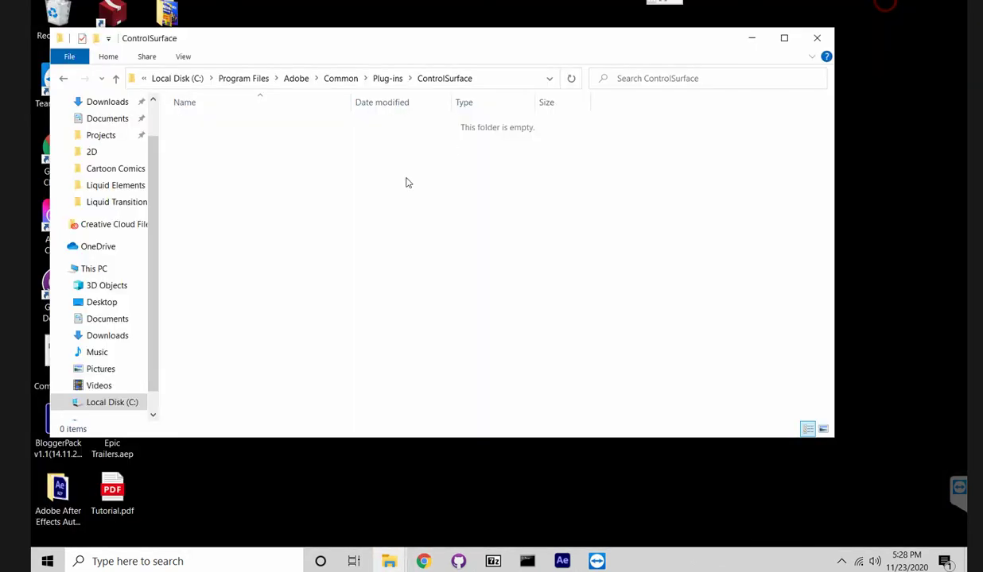
{"action": "left_click", "coordinate": [291, 195]}
{"action": "key", "text": "ctrl+v"}
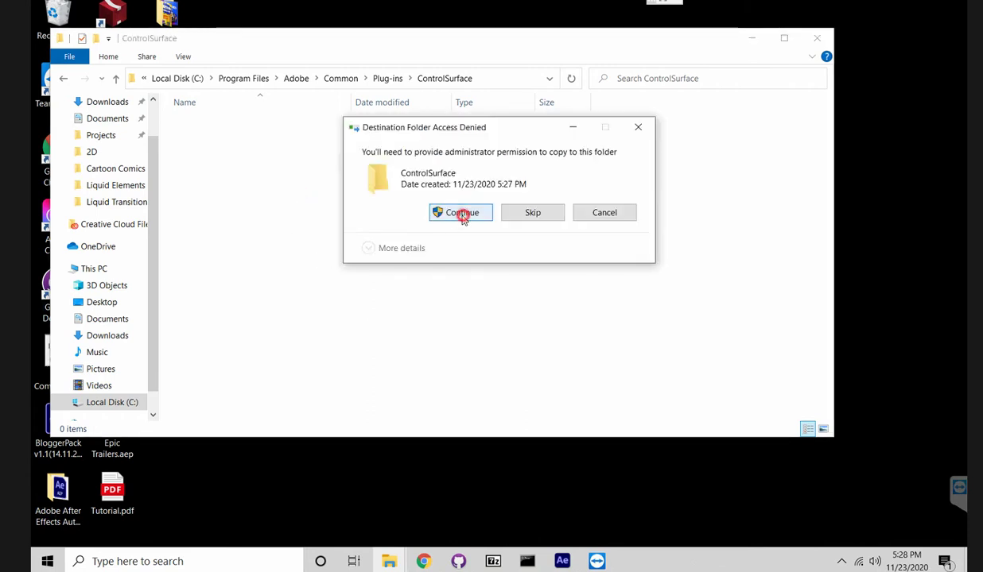
{"action": "left_click", "coordinate": [463, 213]}
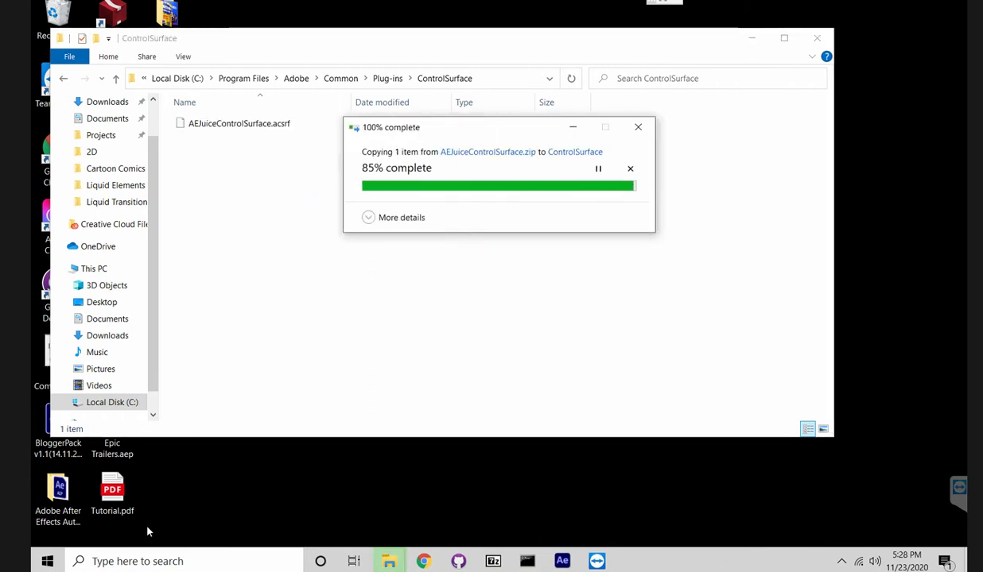
Search Windows for 'prem' and launch Premiere Pro 2020
{"action": "left_click", "coordinate": [136, 557]}
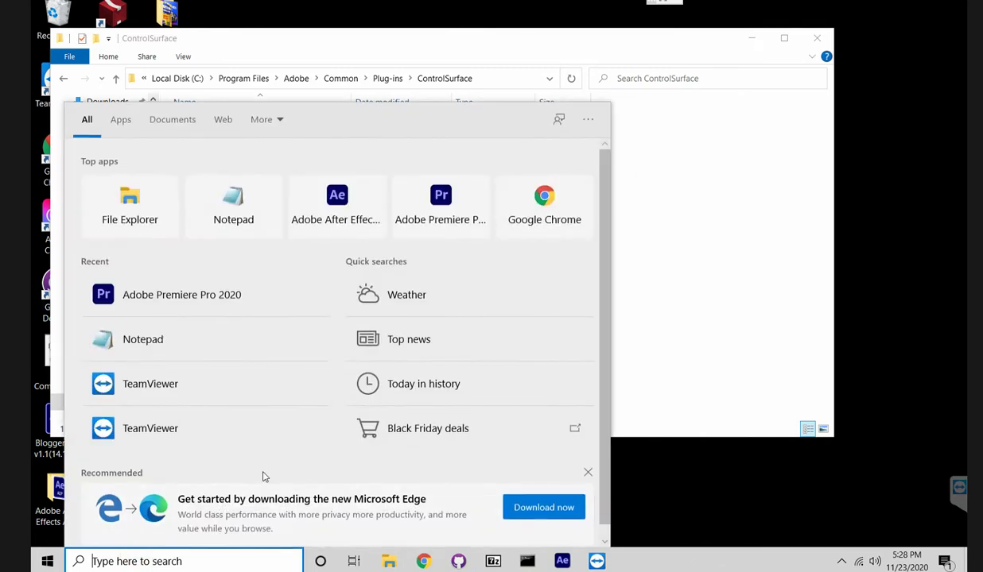
{"action": "type", "text": "prem"}
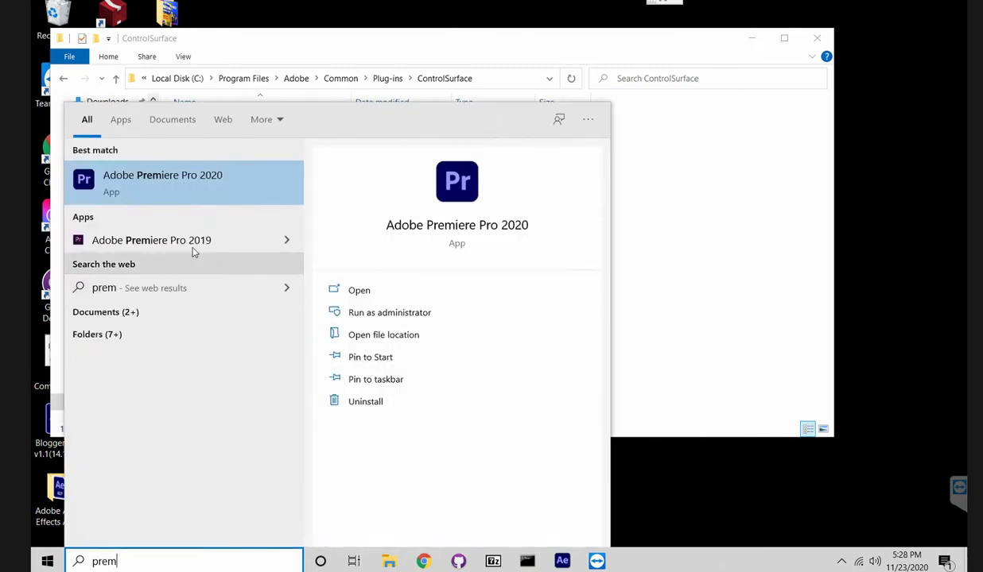
{"action": "left_click", "coordinate": [156, 187]}
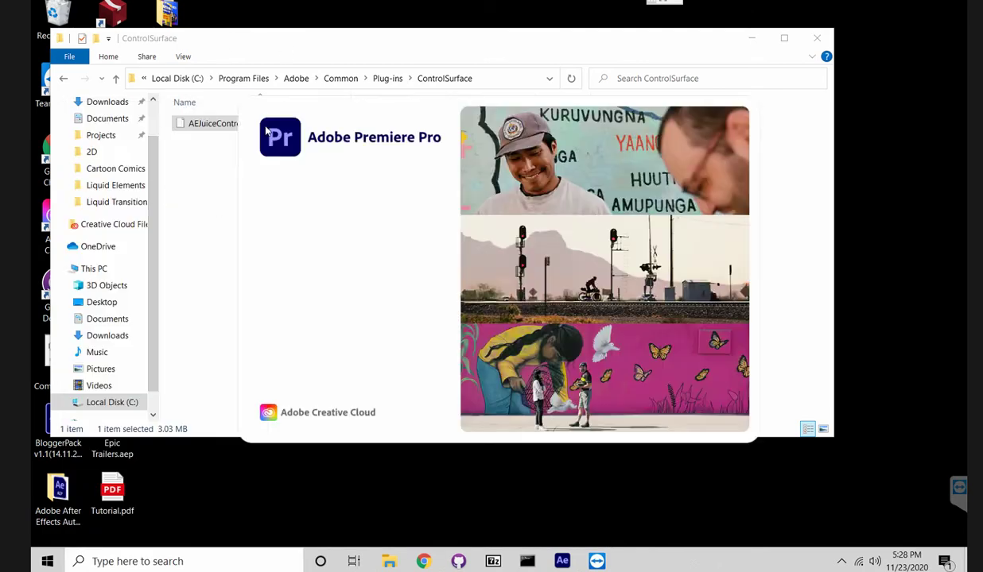
Continue past the compatibility report, close the Home screen, and reopen the recent Untitled project
{"action": "left_click", "coordinate": [565, 476]}
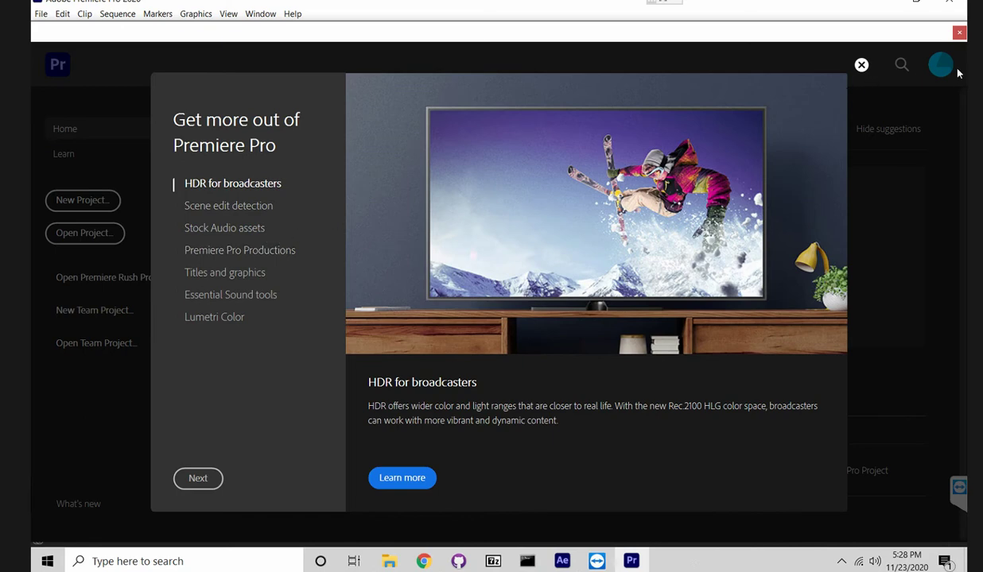
{"action": "left_click", "coordinate": [959, 35]}
{"action": "left_click", "coordinate": [43, 17]}
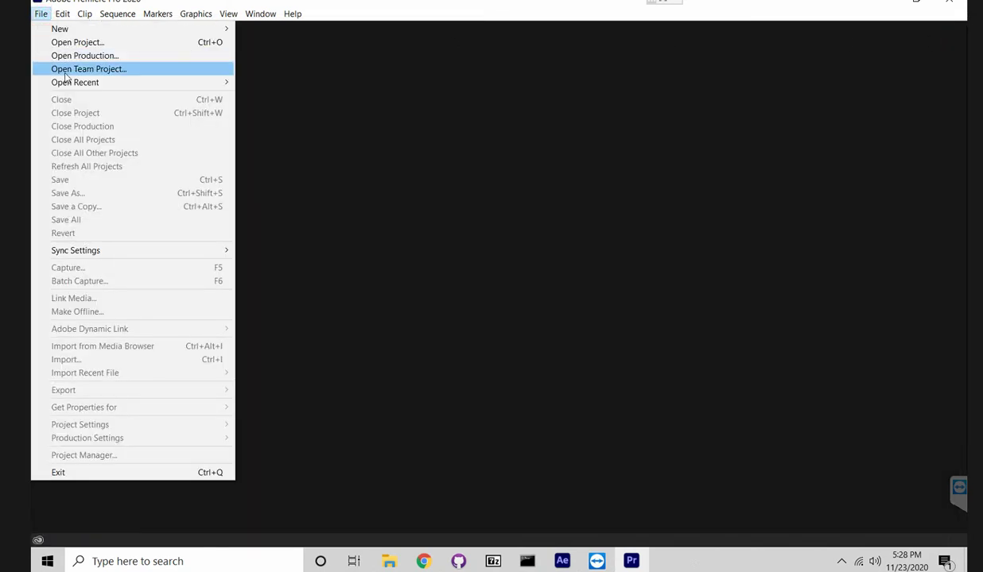
{"action": "mouse_move", "coordinate": [79, 82]}
{"action": "left_click", "coordinate": [325, 85]}
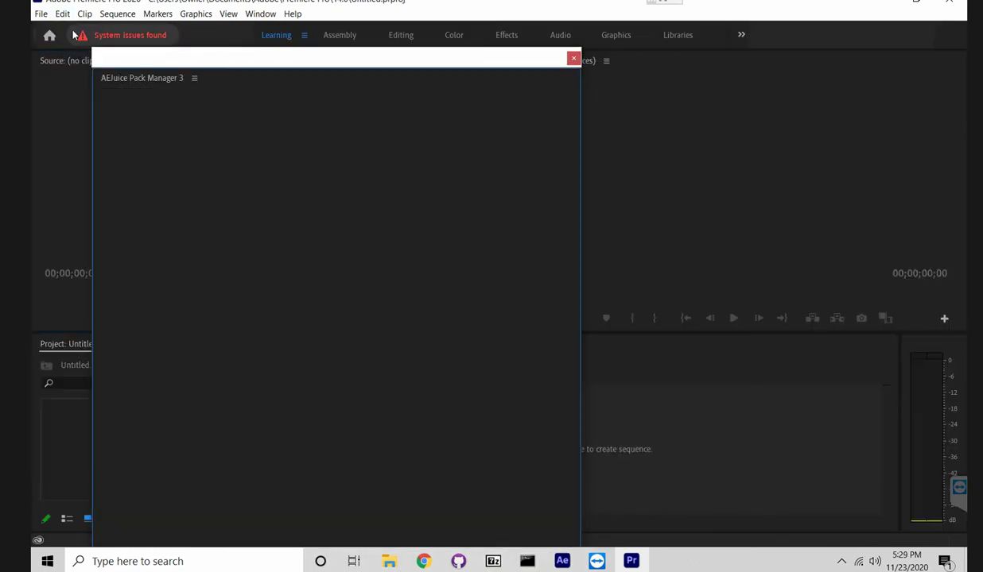
Open the Control Surface preferences and remove the existing AEJuice Pack Manager entry
{"action": "left_click", "coordinate": [63, 14]}
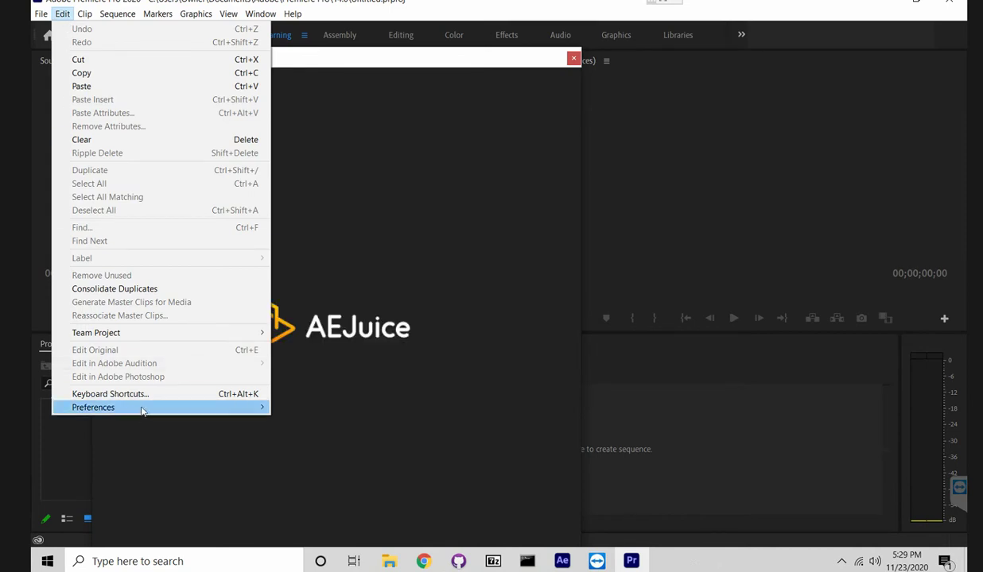
{"action": "mouse_move", "coordinate": [139, 413]}
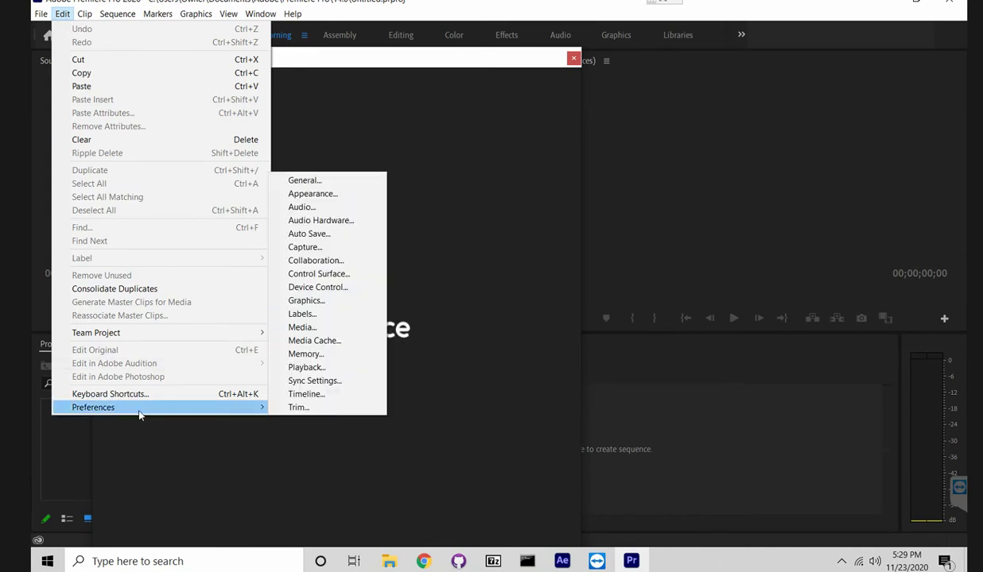
{"action": "left_click", "coordinate": [304, 180]}
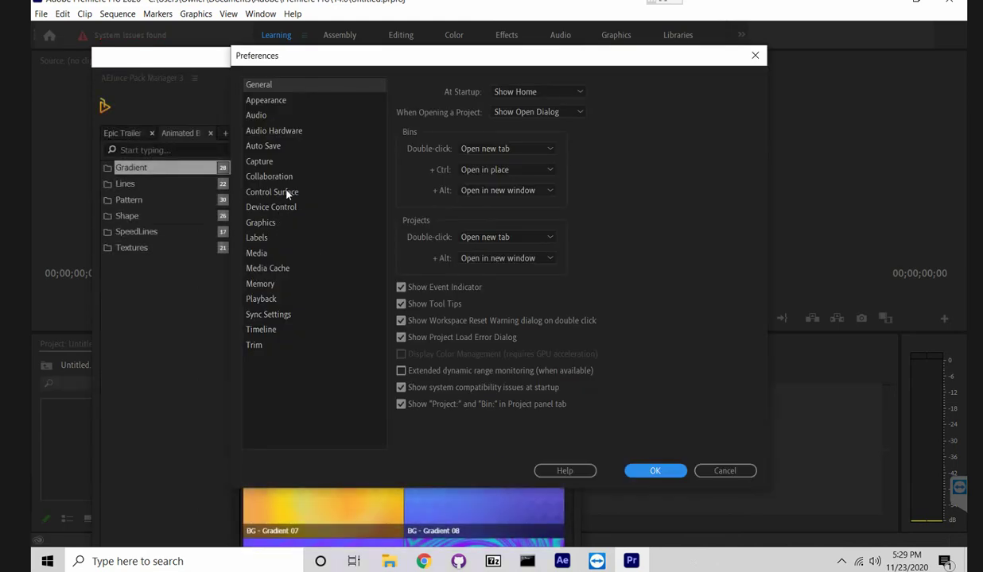
{"action": "left_click", "coordinate": [272, 193]}
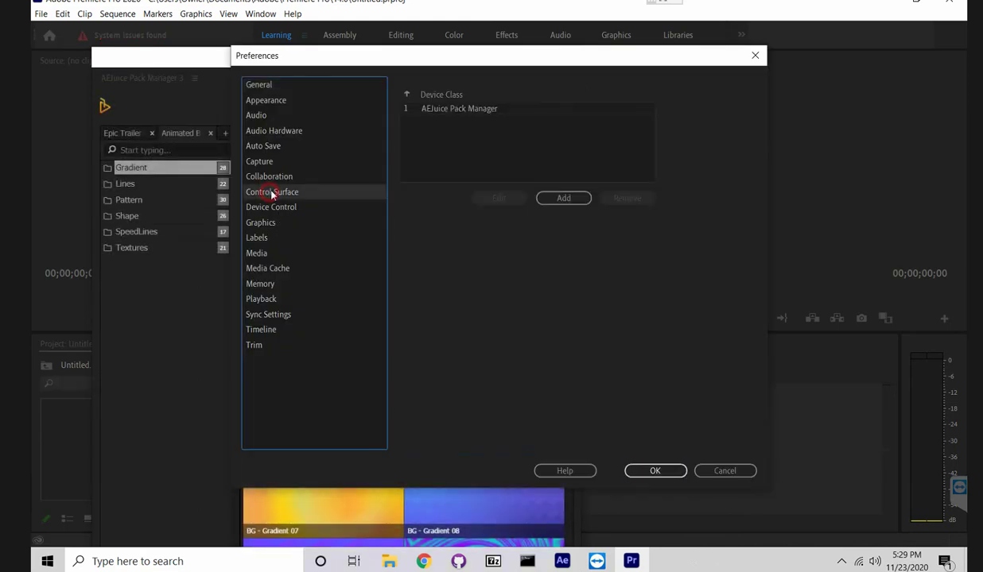
{"action": "left_click", "coordinate": [449, 110]}
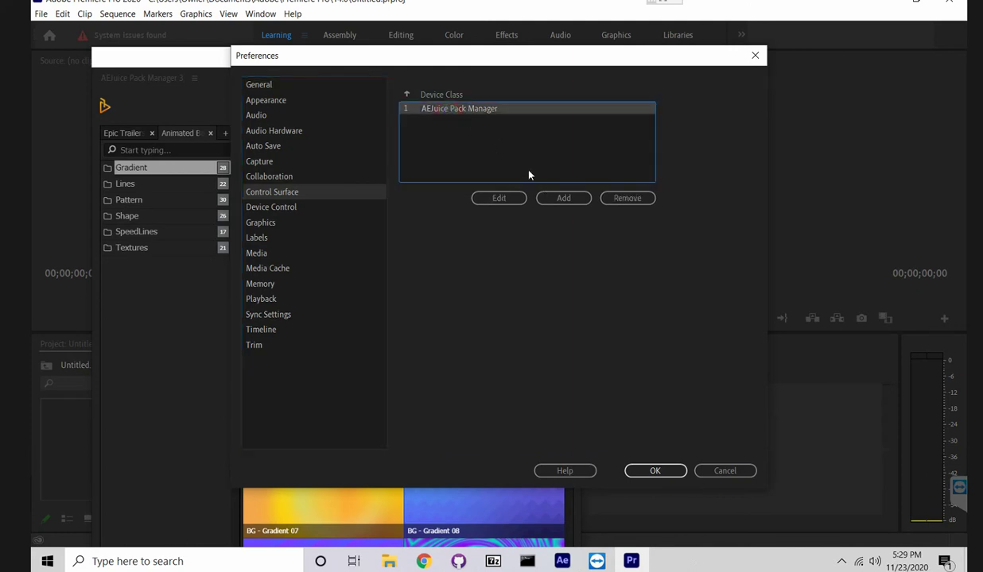
{"action": "left_click", "coordinate": [624, 198]}
Add AEJuice Pack Manager back as a control surface and save the preferences
{"action": "left_click", "coordinate": [561, 198]}
{"action": "left_click", "coordinate": [471, 240]}
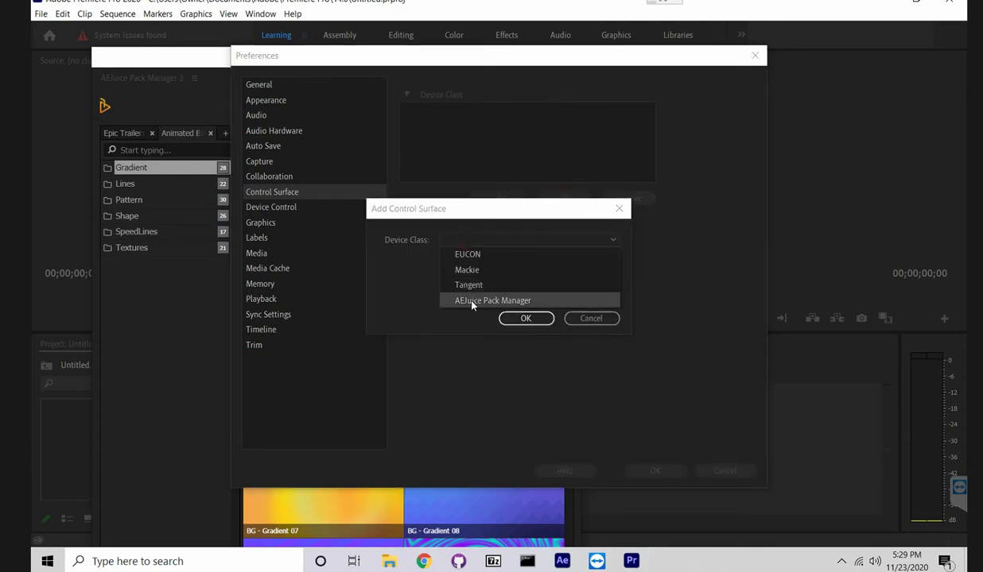
{"action": "left_click", "coordinate": [532, 302]}
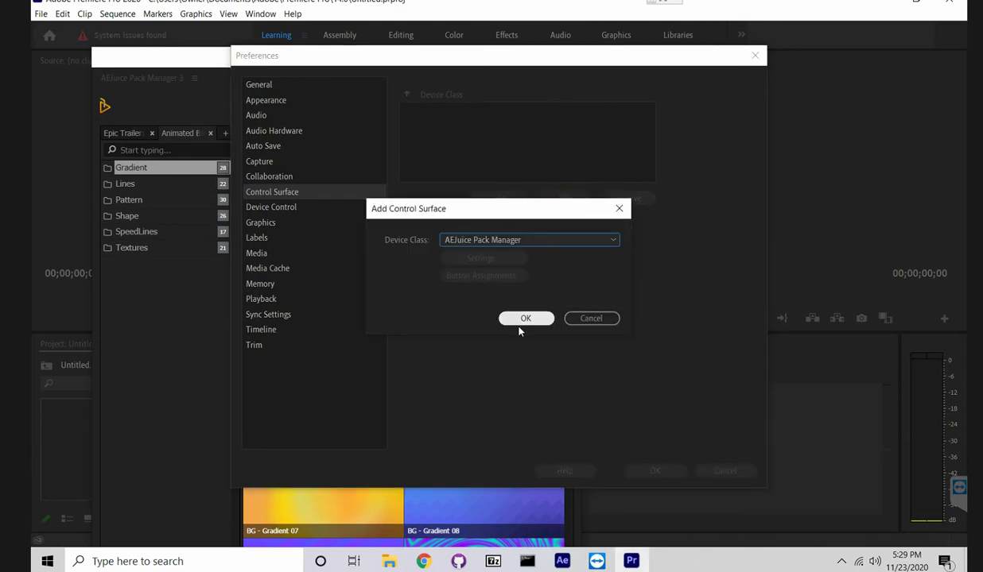
{"action": "left_click", "coordinate": [515, 320]}
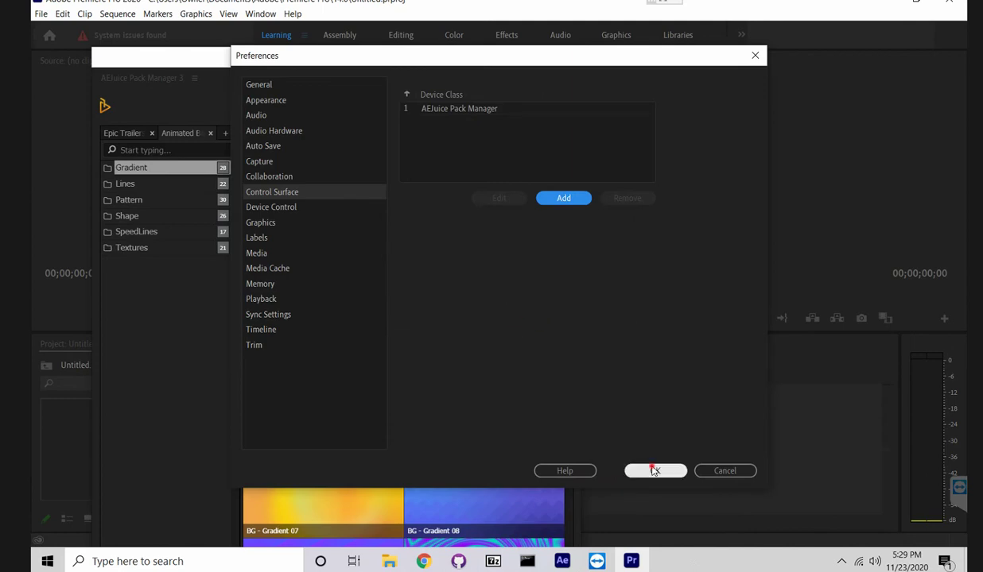
{"action": "left_click", "coordinate": [653, 469]}
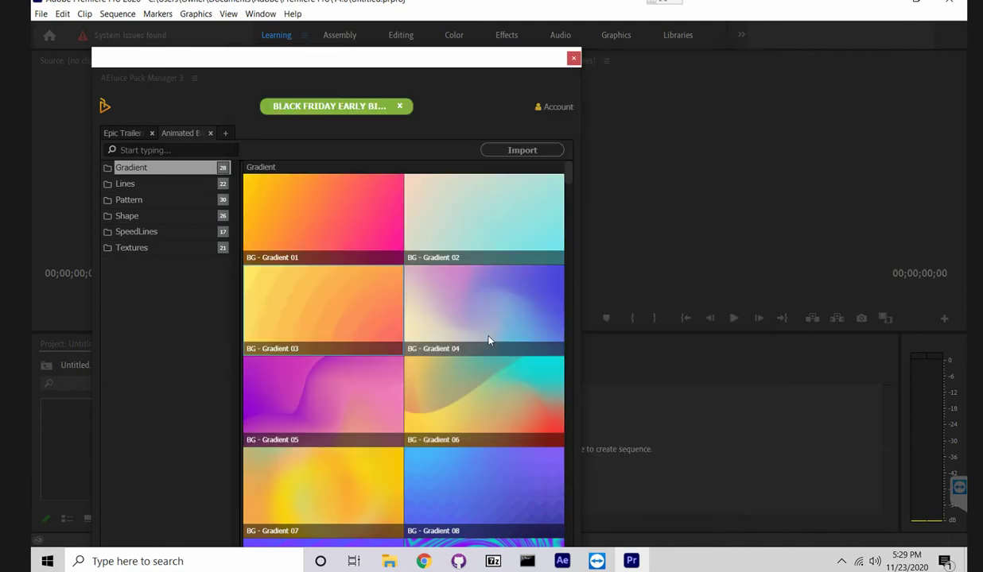
Add a new Pack Manager tab showing the Seamless Transitions pack
{"action": "left_click", "coordinate": [226, 134]}
{"action": "left_click", "coordinate": [337, 196]}
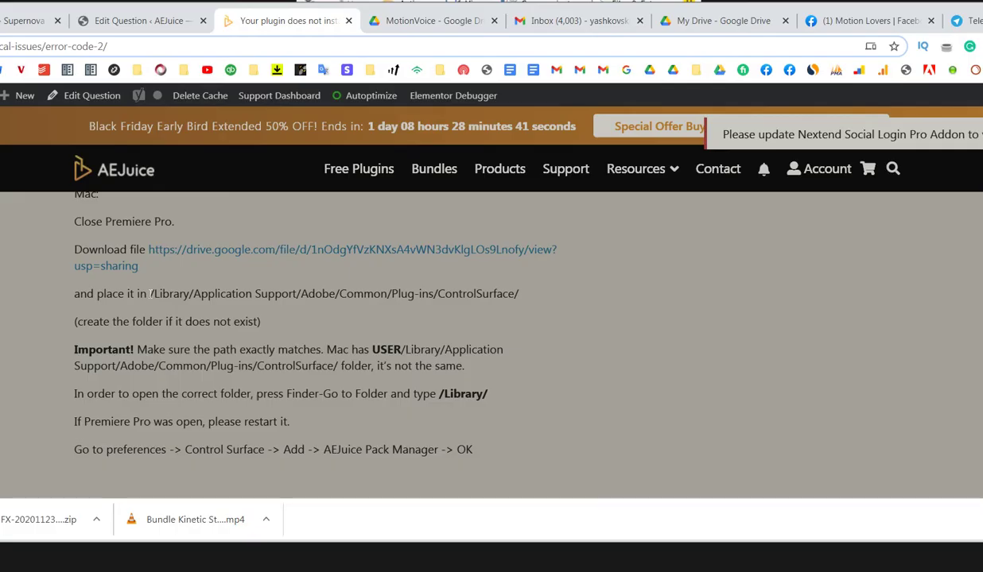
Highlight the Mac ControlSurface path on the help page, then switch to the Mac and shift Finder left
{"action": "left_click_drag", "start_coordinate": [150, 293], "coordinate": [477, 306]}
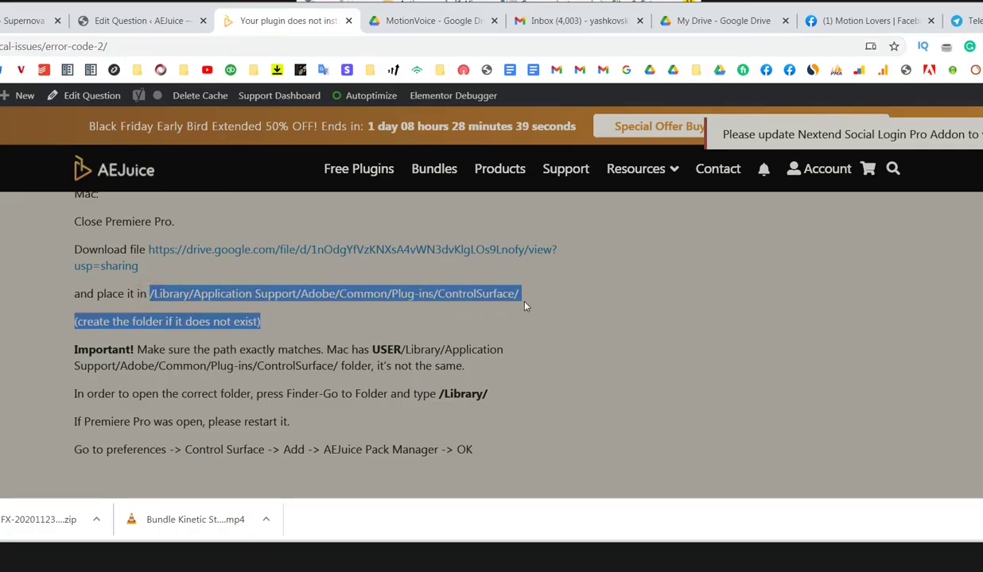
{"action": "left_click_drag", "start_coordinate": [524, 306], "coordinate": [521, 296]}
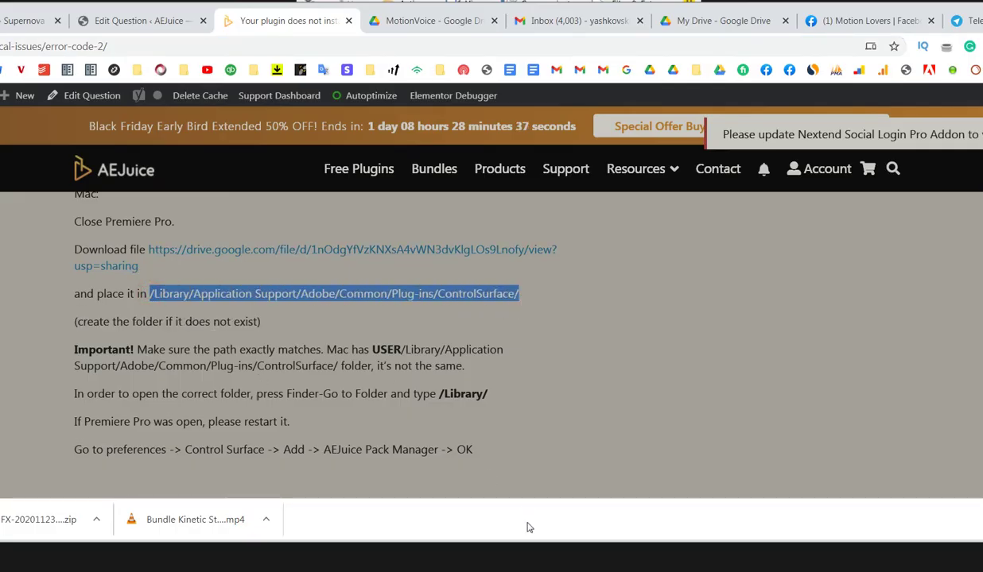
{"action": "mouse_move", "coordinate": [578, 566]}
{"action": "left_click", "coordinate": [556, 547]}
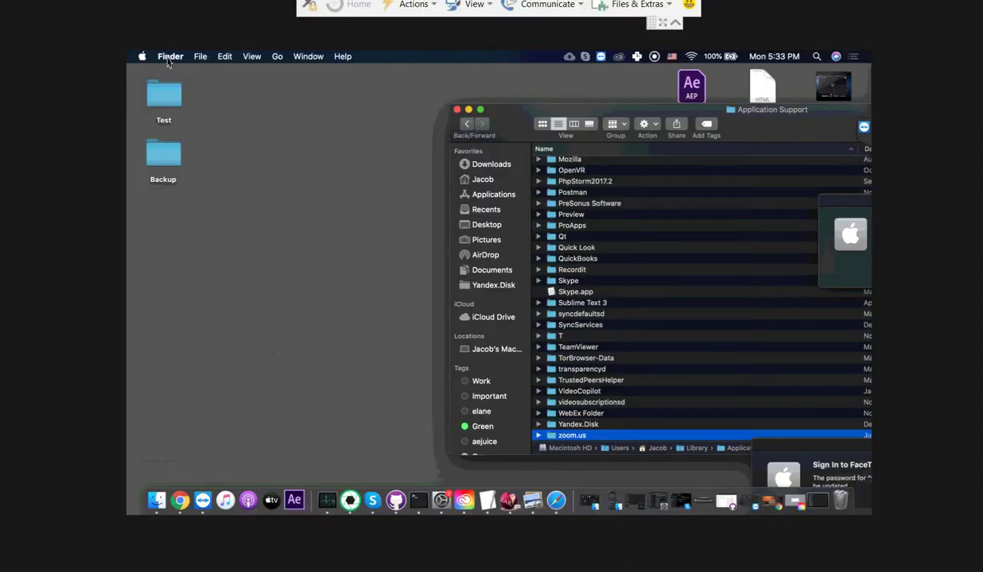
{"action": "left_click_drag", "start_coordinate": [622, 118], "coordinate": [227, 115]}
{"action": "left_click", "coordinate": [276, 56]}
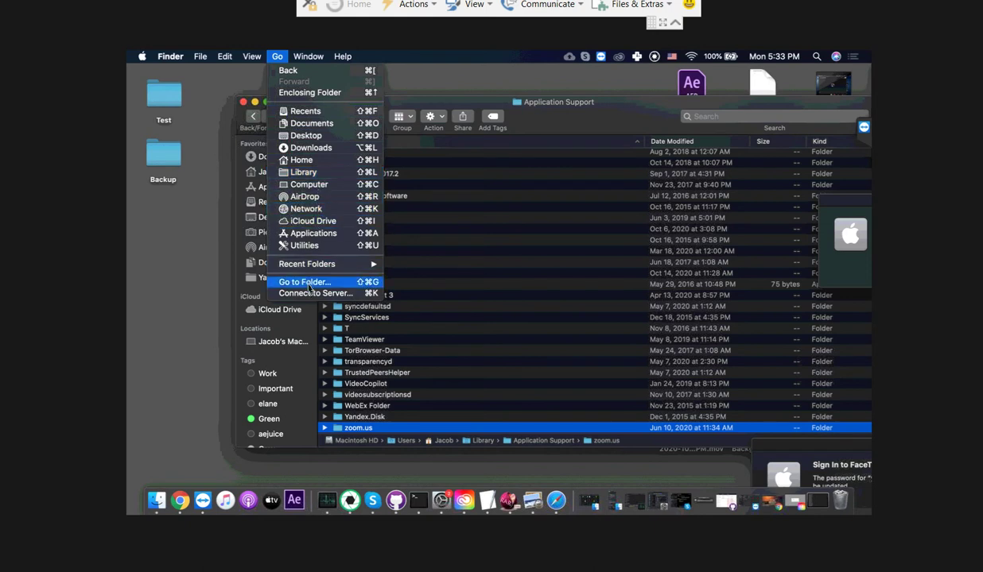
Go to the system /Library/ folder via Go to Folder
{"action": "left_click", "coordinate": [305, 282]}
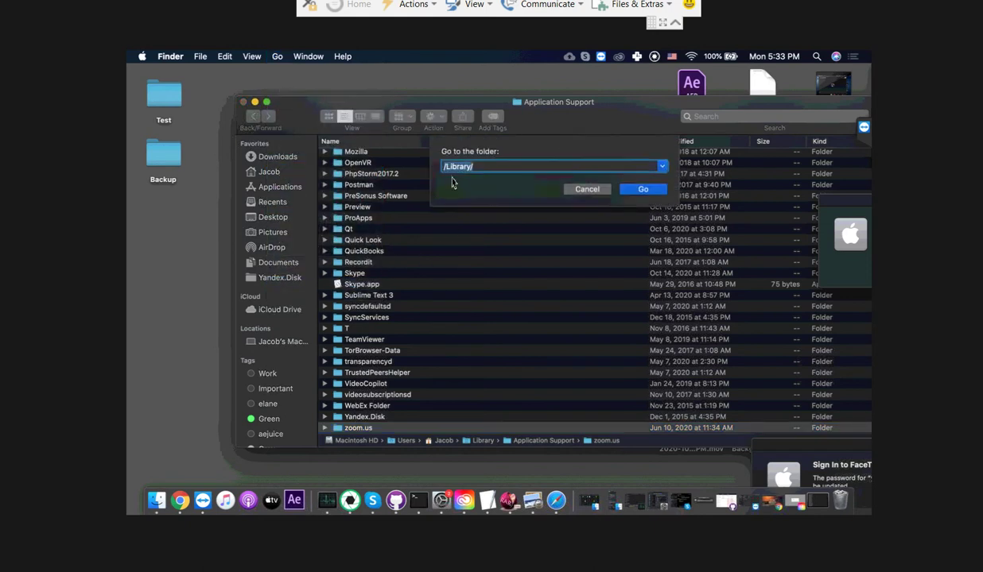
{"action": "left_click", "coordinate": [449, 169]}
{"action": "left_click", "coordinate": [633, 191]}
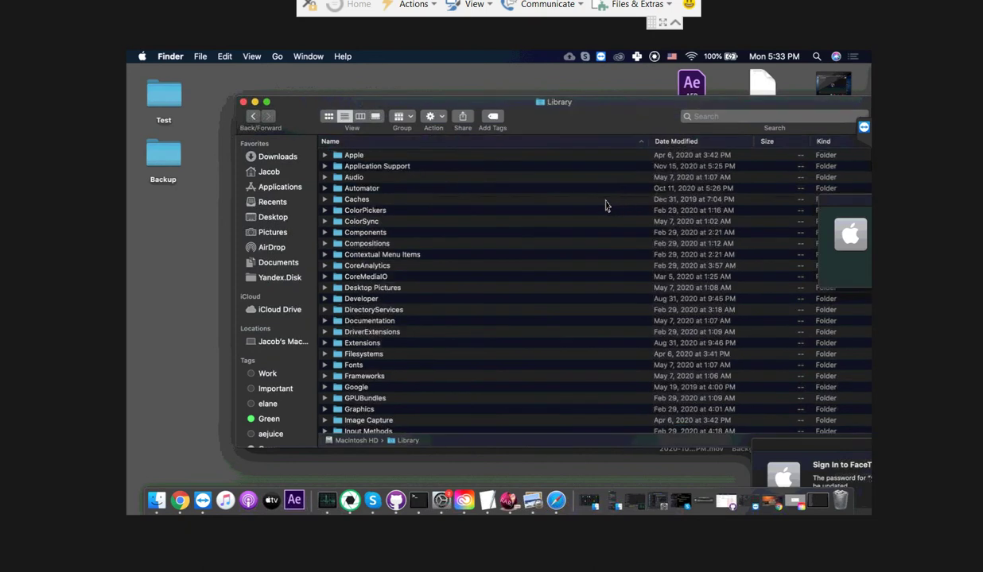
Expand Application Support > Adobe > Common > Plug-ins, finding only 7.0 and CS6
{"action": "left_click", "coordinate": [324, 169]}
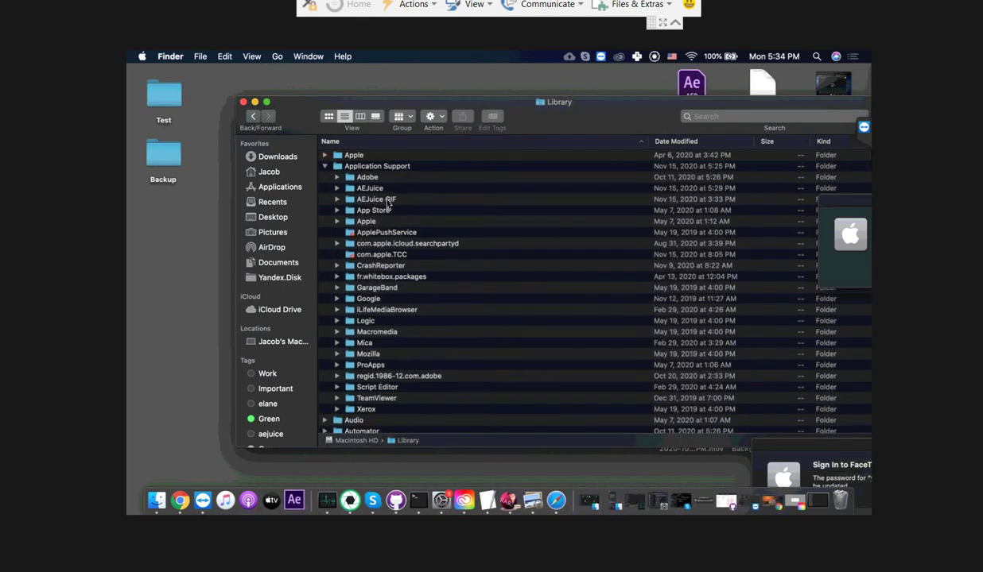
{"action": "key", "text": "x"}
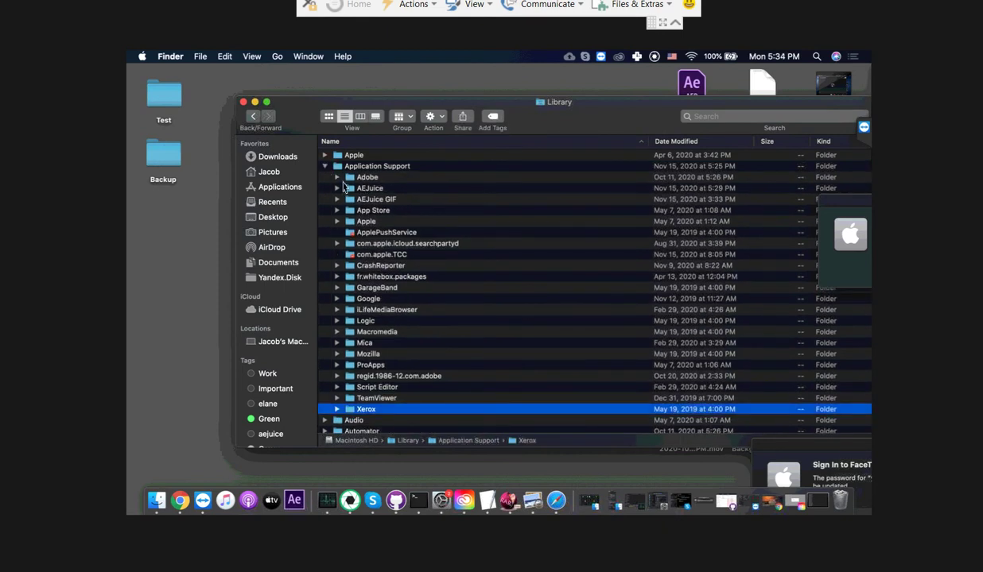
{"action": "left_click", "coordinate": [337, 179]}
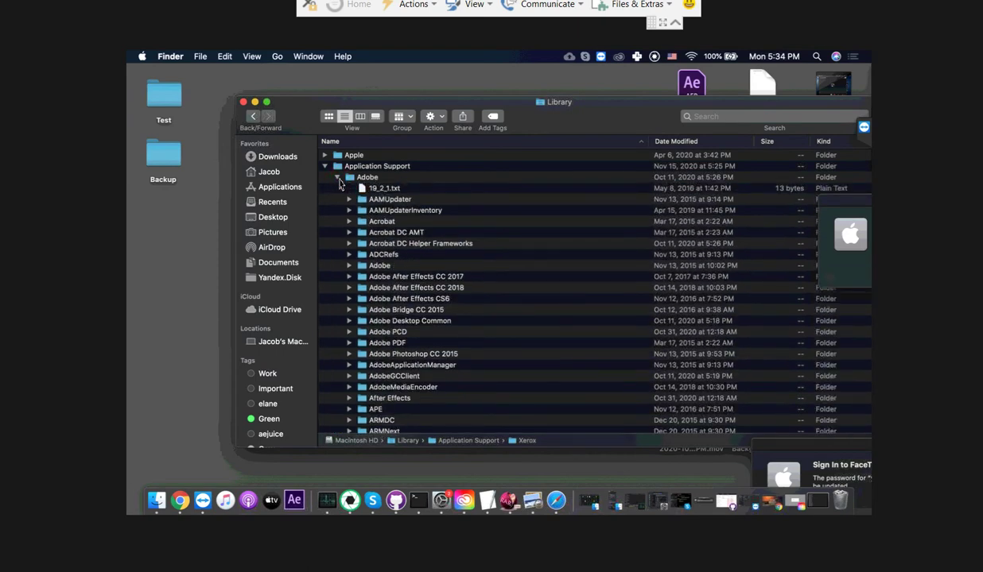
{"action": "key", "text": "x"}
{"action": "scroll", "coordinate": [383, 364], "scroll_direction": "up", "scroll_amount": 8}
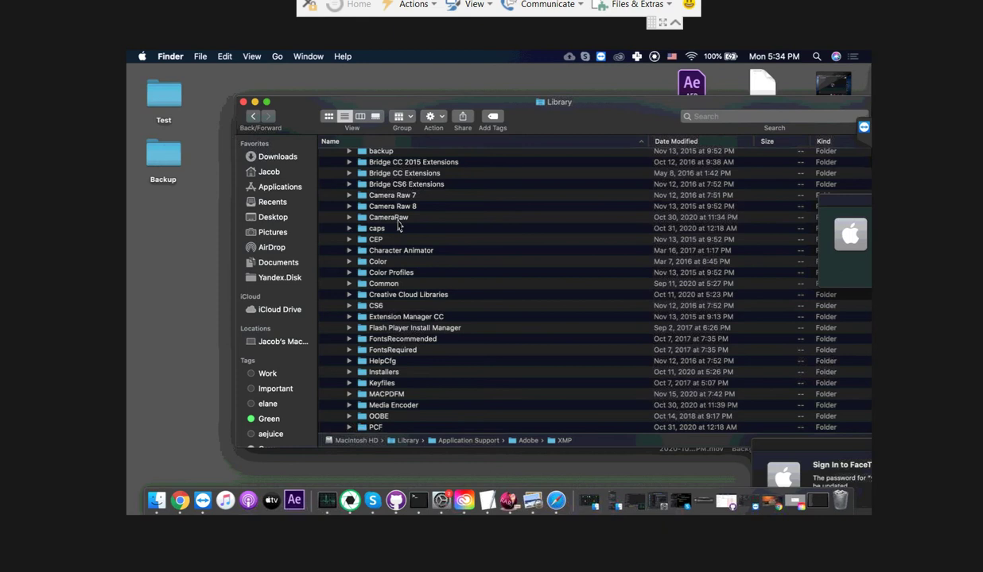
{"action": "left_click", "coordinate": [349, 284]}
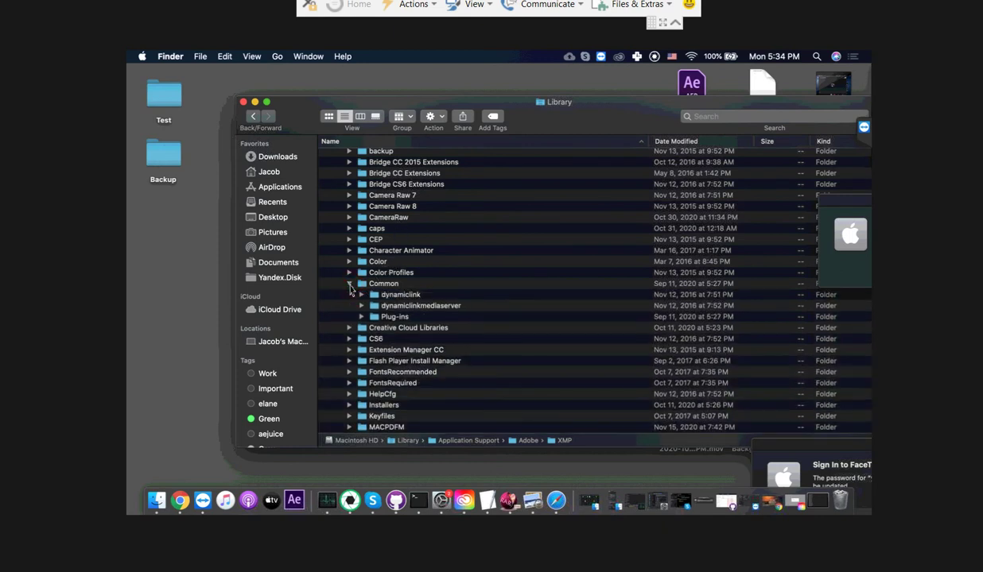
{"action": "left_click", "coordinate": [361, 317]}
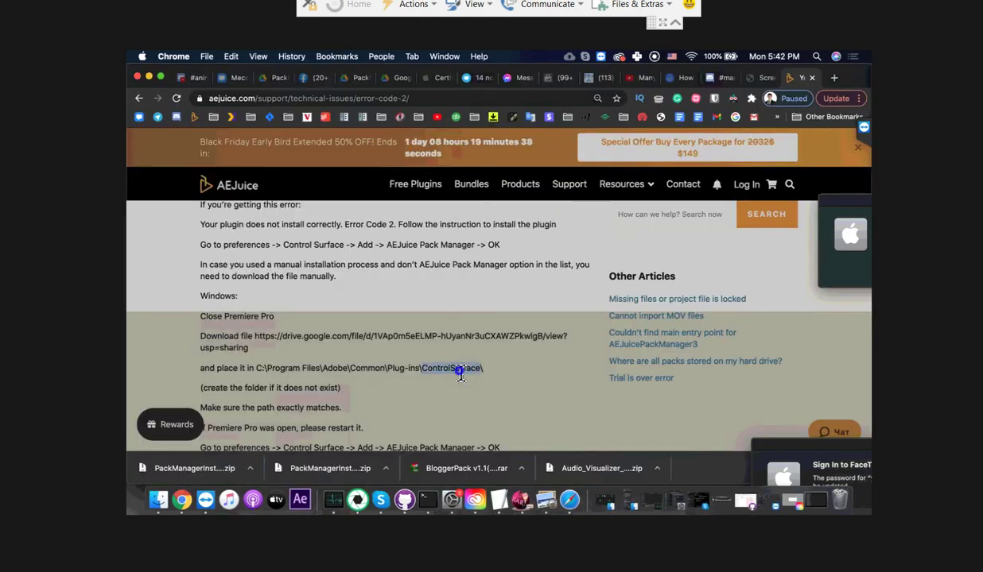
Copy the name 'ControlSurface' from the article and create a new folder in Library
{"action": "right_click", "coordinate": [461, 368]}
{"action": "left_click", "coordinate": [481, 349]}
{"action": "left_click", "coordinate": [148, 78]}
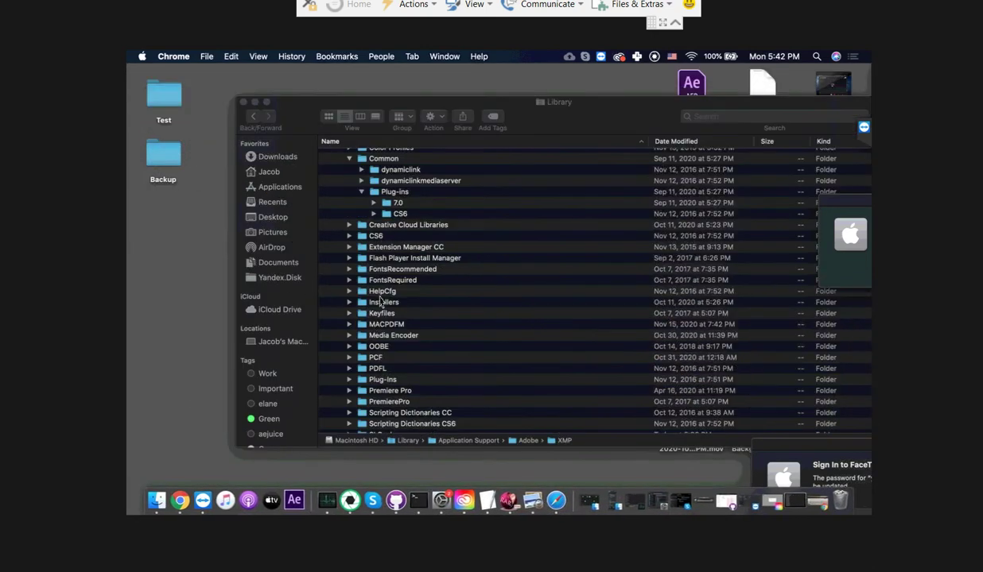
{"action": "left_click", "coordinate": [395, 198]}
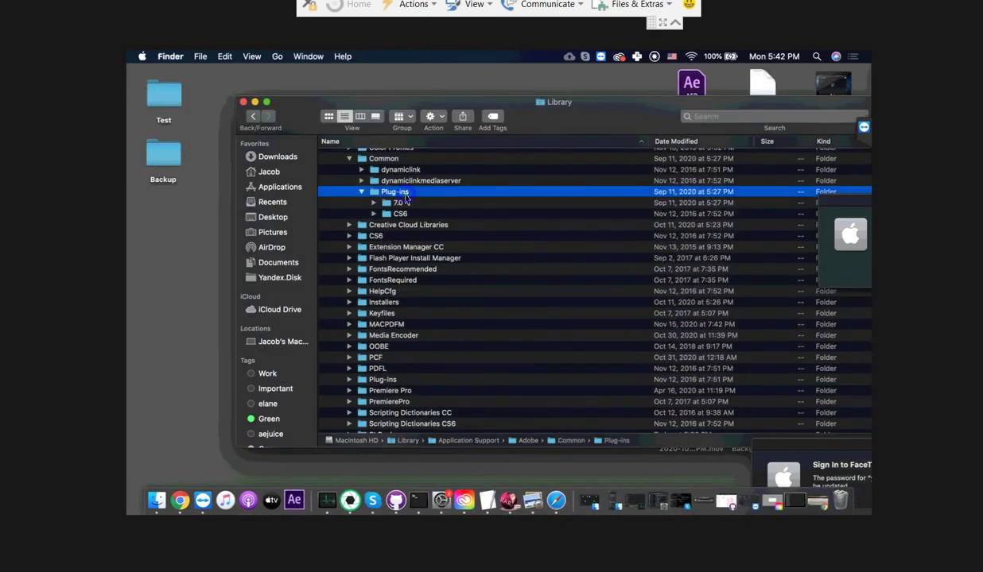
{"action": "right_click", "coordinate": [405, 199]}
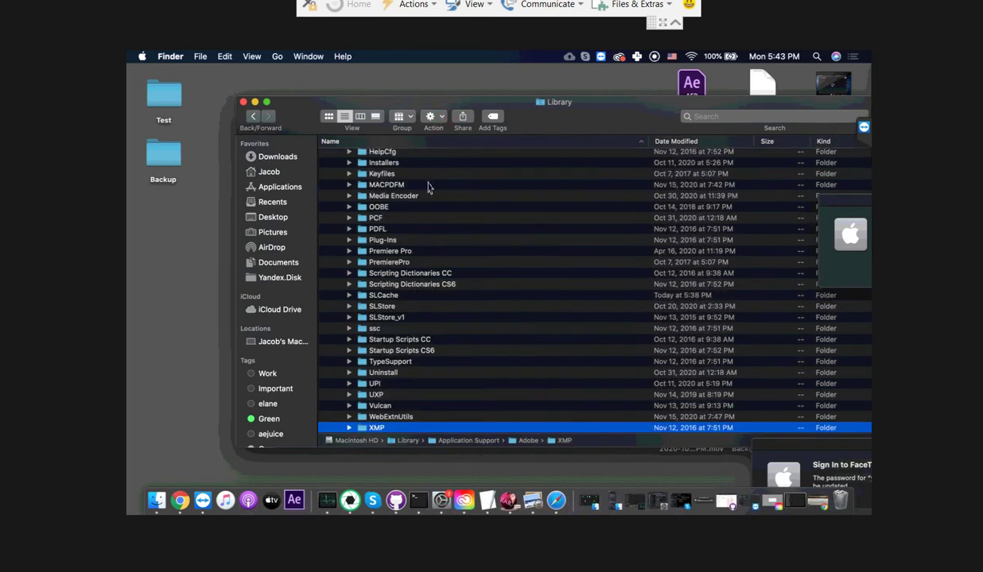
{"action": "scroll", "coordinate": [425, 291], "scroll_direction": "up", "scroll_amount": 10}
{"action": "left_click", "coordinate": [407, 263]}
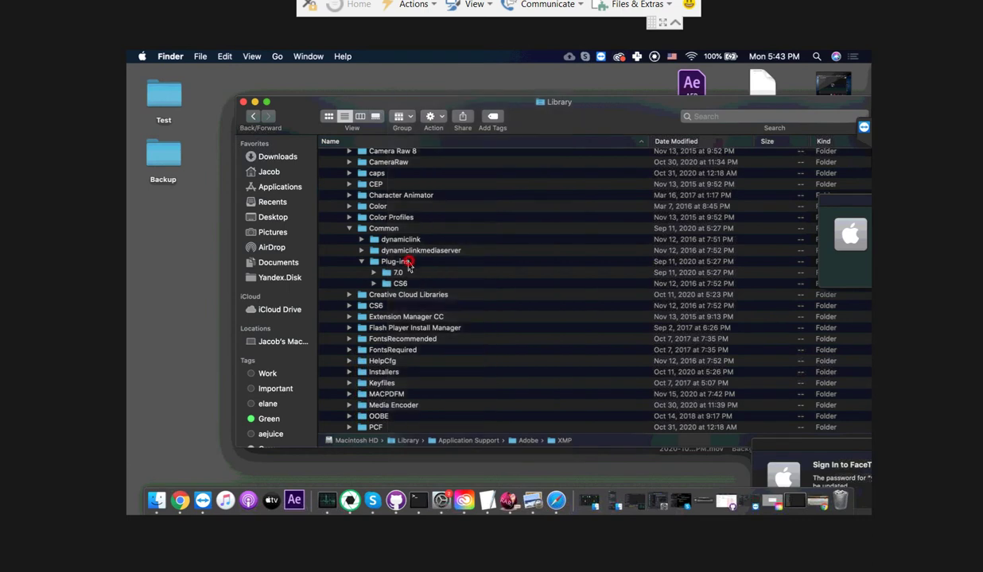
{"action": "left_click", "coordinate": [428, 118]}
{"action": "key", "text": "Escape"}
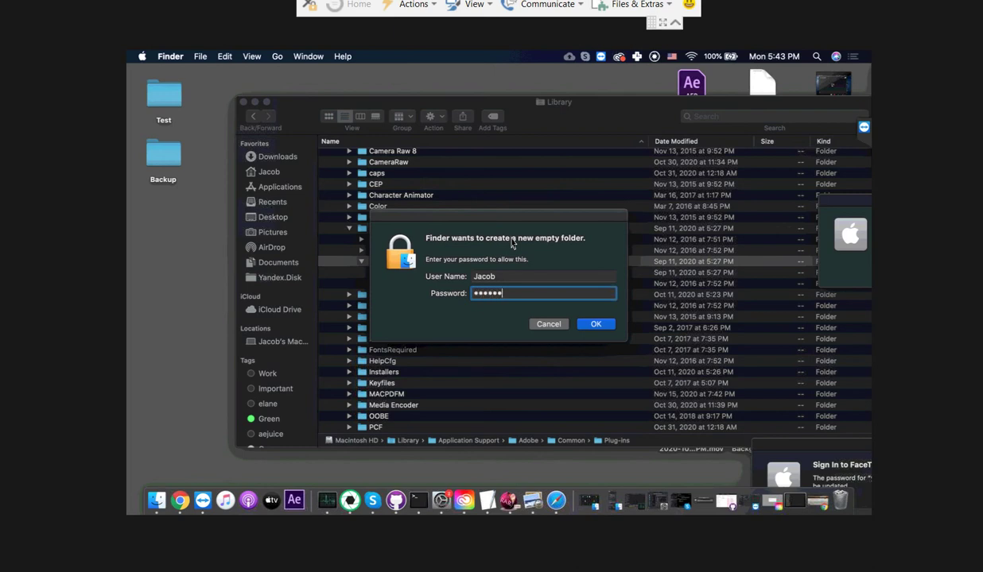
{"action": "key", "text": "Return"}
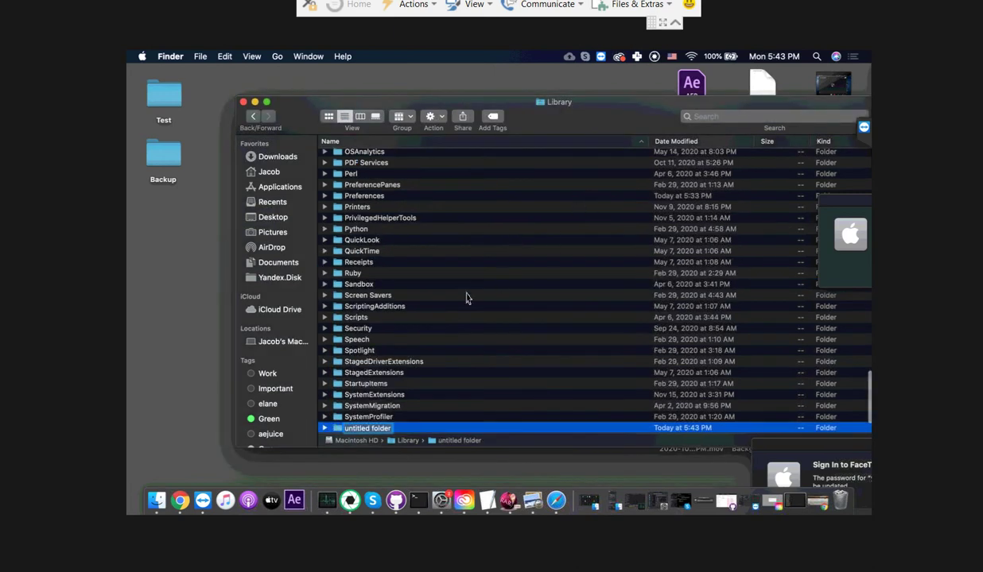
Name the new folder 'ControlSurface' by pasting the copied name
{"action": "right_click", "coordinate": [370, 430]}
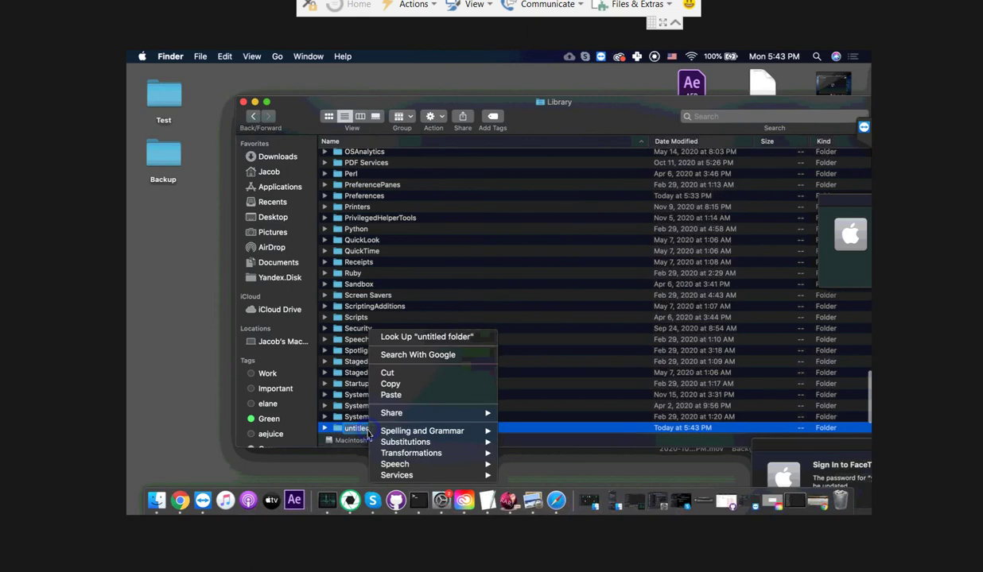
{"action": "left_click", "coordinate": [411, 393]}
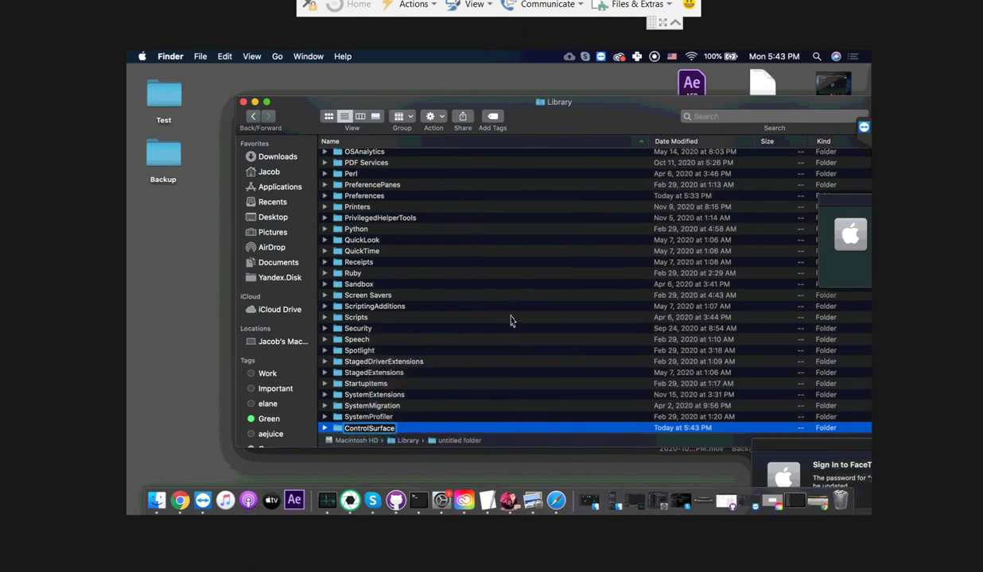
{"action": "key", "text": "Return"}
{"action": "scroll", "coordinate": [508, 321], "scroll_direction": "up", "scroll_amount": 5}
{"action": "scroll", "coordinate": [459, 332], "scroll_direction": "up", "scroll_amount": 15}
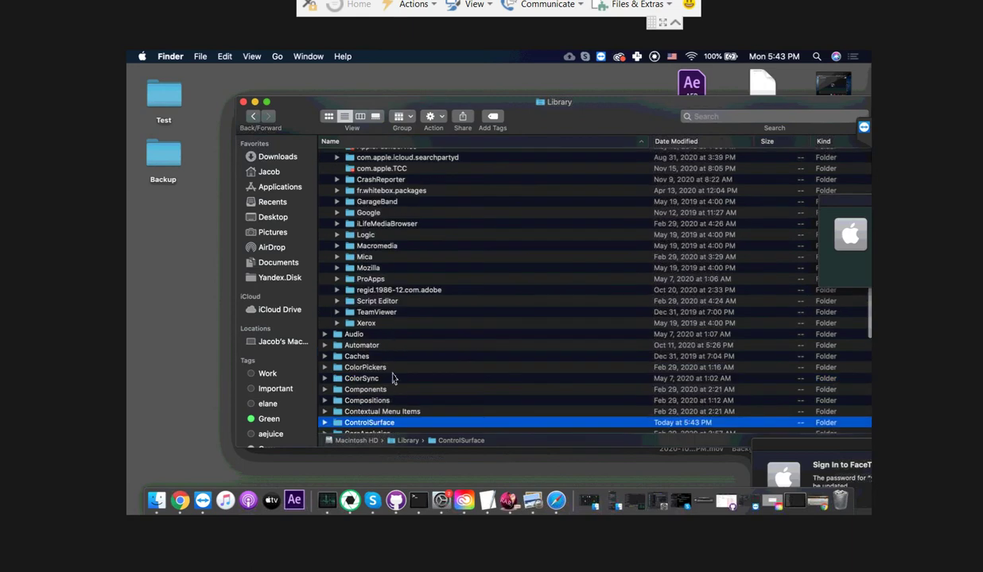
Move the ControlSurface folder into Adobe › Common › Plug-ins and open it
{"action": "left_click_drag", "start_coordinate": [379, 426], "coordinate": [417, 212]}
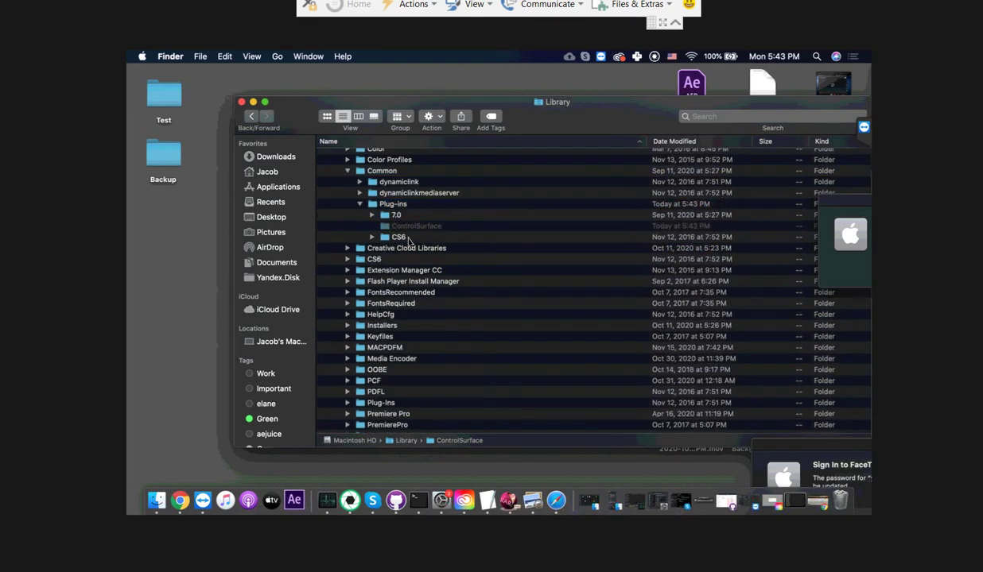
{"action": "scroll", "coordinate": [415, 234], "scroll_direction": "up", "scroll_amount": 2}
{"action": "double_click", "coordinate": [412, 269]}
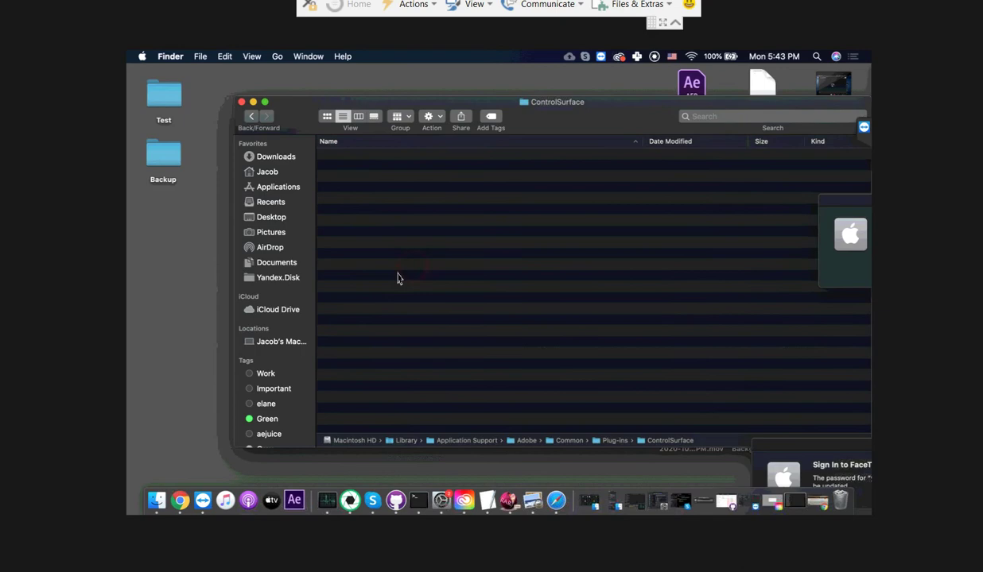
Download the Mac control surface zip from the AEJuice article's Google Drive link
{"action": "left_click", "coordinate": [182, 510]}
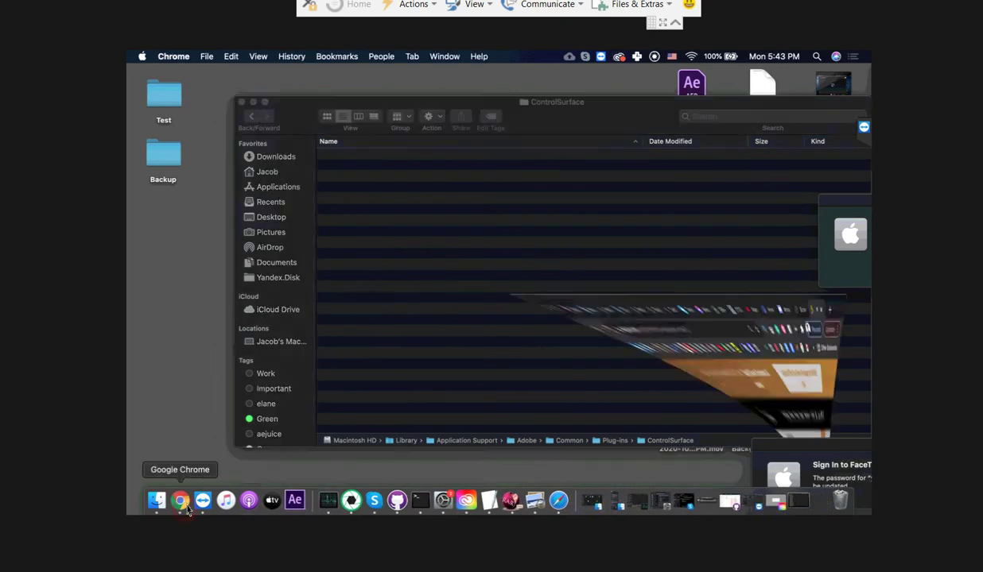
{"action": "scroll", "coordinate": [374, 330], "scroll_direction": "down", "scroll_amount": 3}
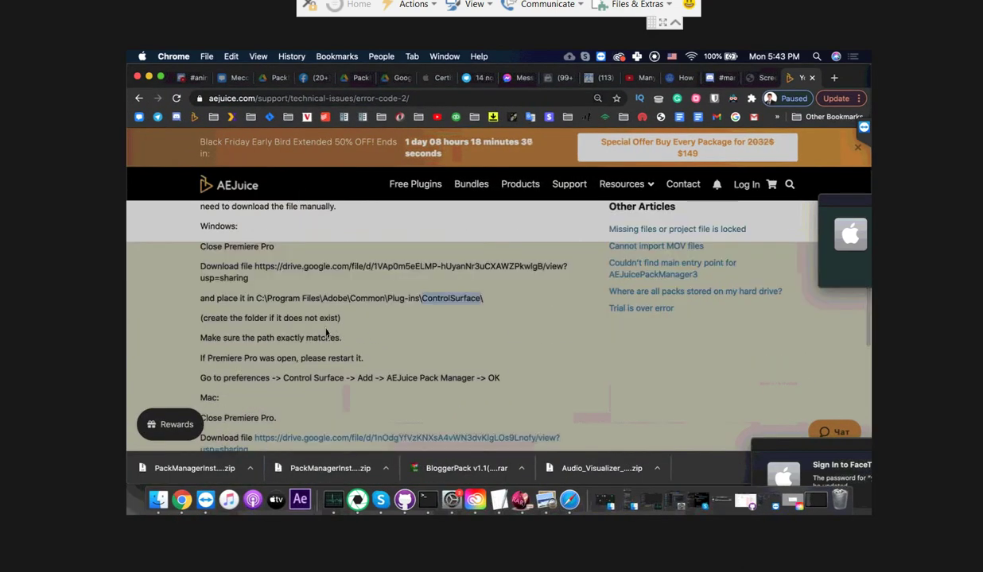
{"action": "scroll", "coordinate": [350, 310], "scroll_direction": "down", "scroll_amount": 2}
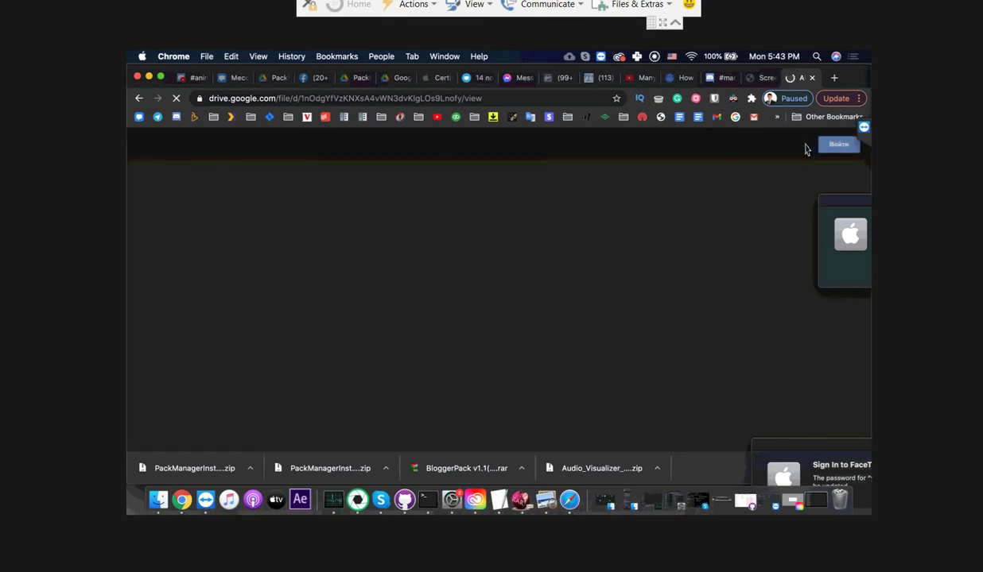
{"action": "left_click", "coordinate": [768, 148]}
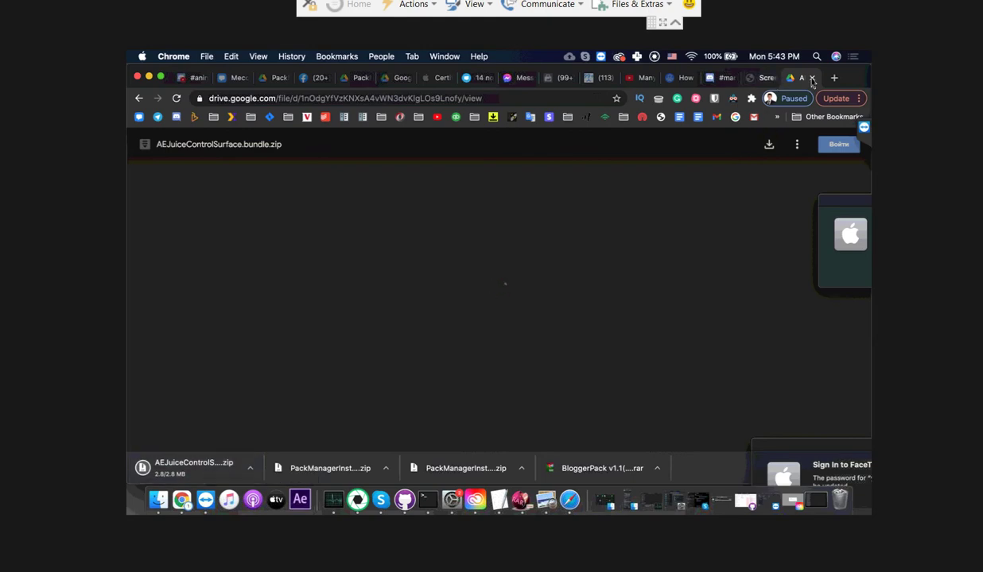
Open the downloaded zip to unpack AEJuiceControlSurface.bundle in Downloads
{"action": "left_click", "coordinate": [761, 77]}
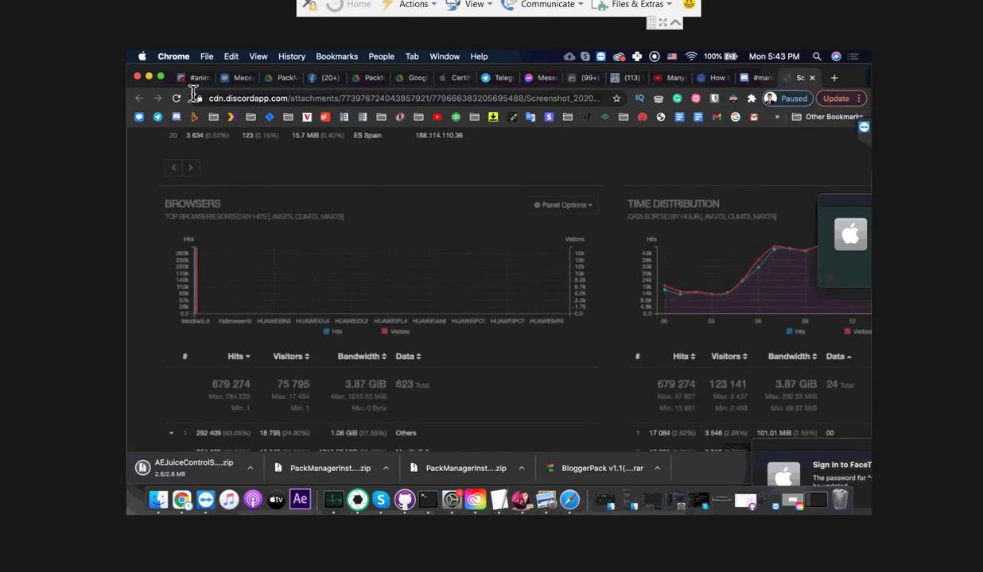
{"action": "left_click", "coordinate": [149, 77]}
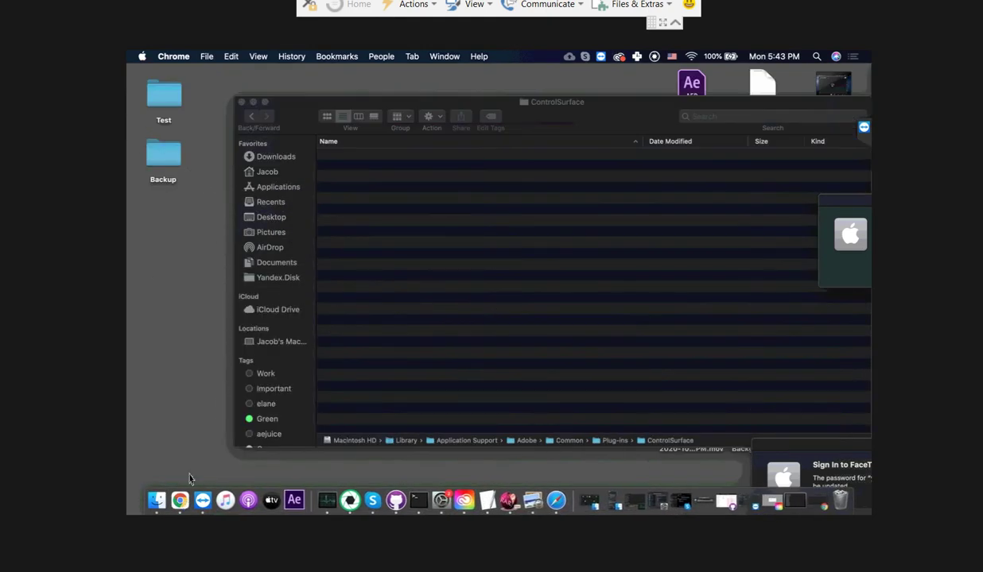
{"action": "left_click", "coordinate": [179, 497]}
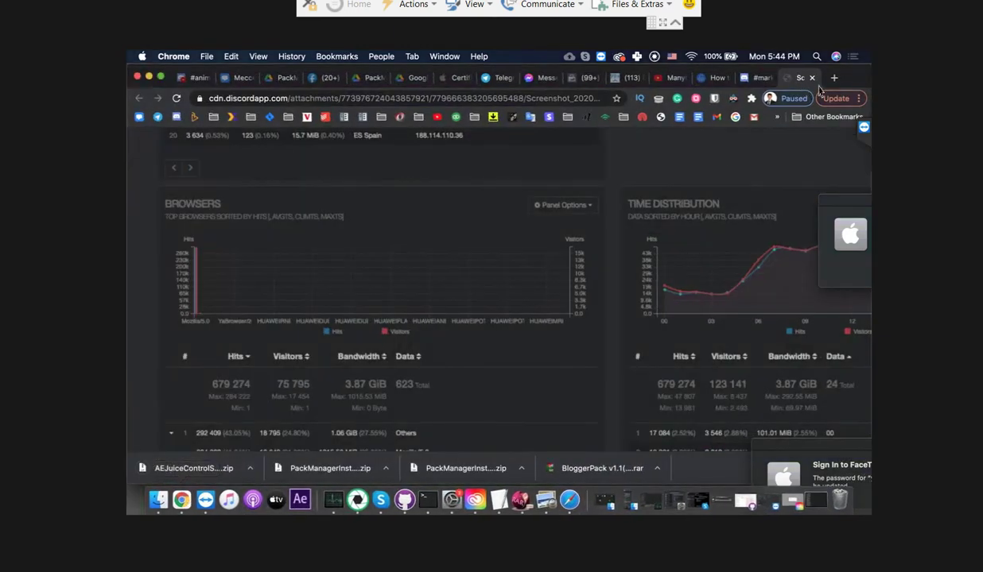
{"action": "left_click", "coordinate": [834, 78]}
{"action": "left_click", "coordinate": [193, 469]}
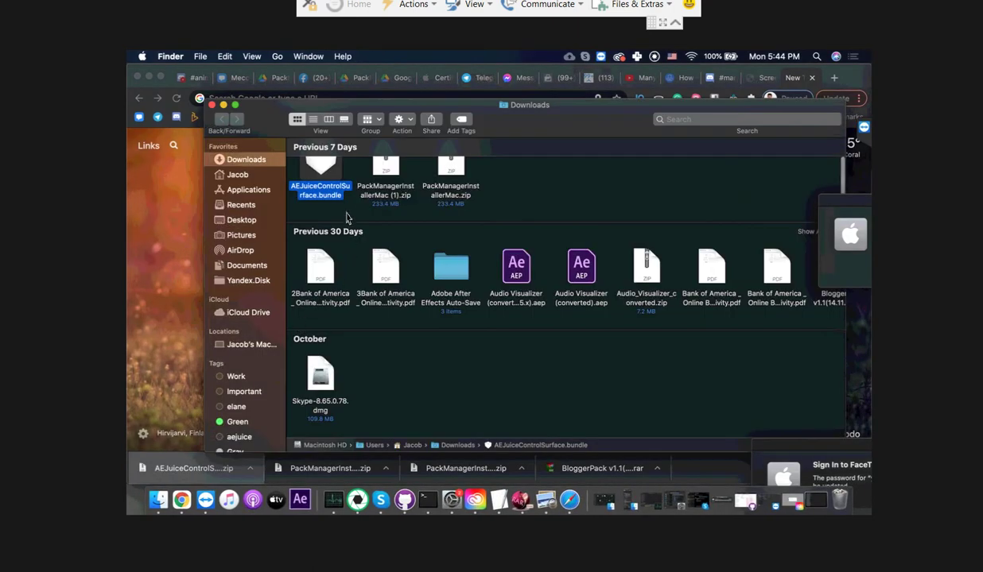
Copy AEJuiceControlSurface.bundle from Downloads and paste it into the ControlSurface folder
{"action": "right_click", "coordinate": [324, 174]}
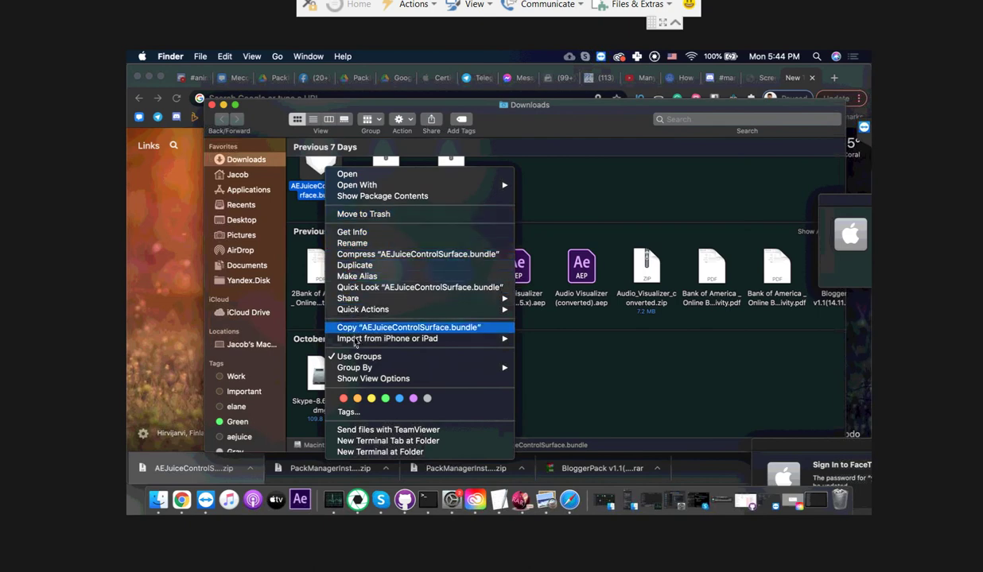
{"action": "left_click", "coordinate": [360, 329]}
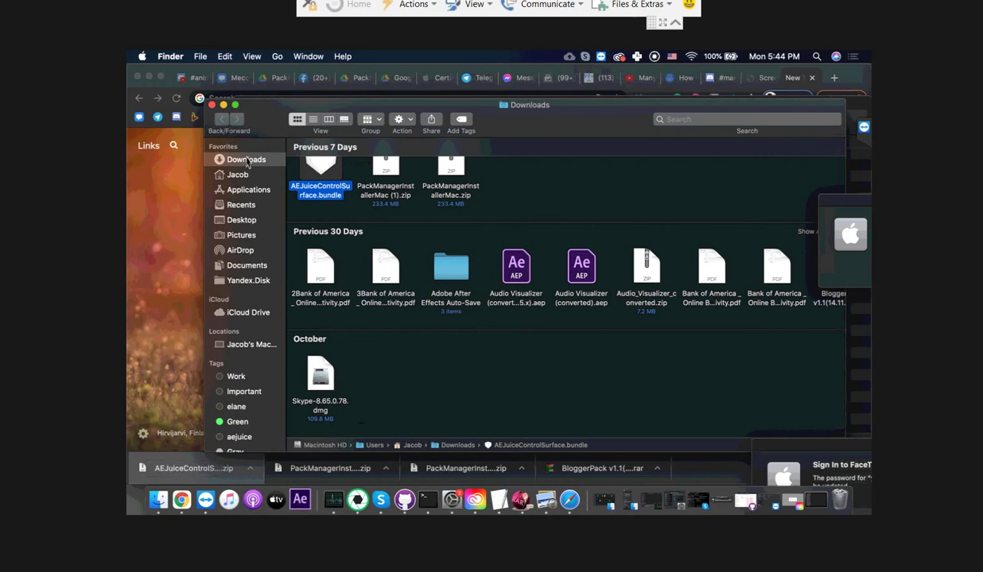
{"action": "left_click_drag", "start_coordinate": [261, 111], "coordinate": [300, 240]}
{"action": "left_click", "coordinate": [365, 191]}
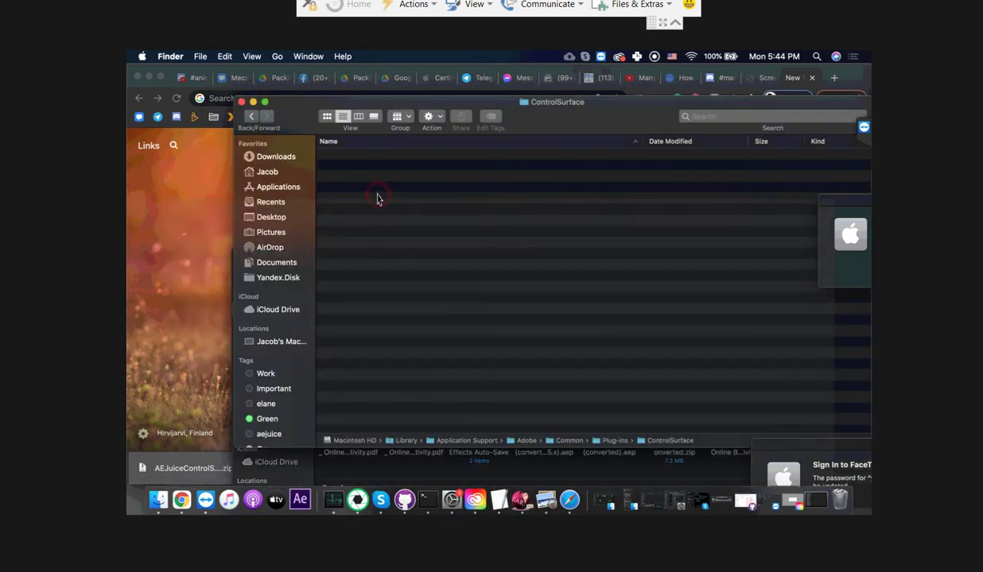
{"action": "right_click", "coordinate": [378, 197]}
{"action": "left_click", "coordinate": [400, 233]}
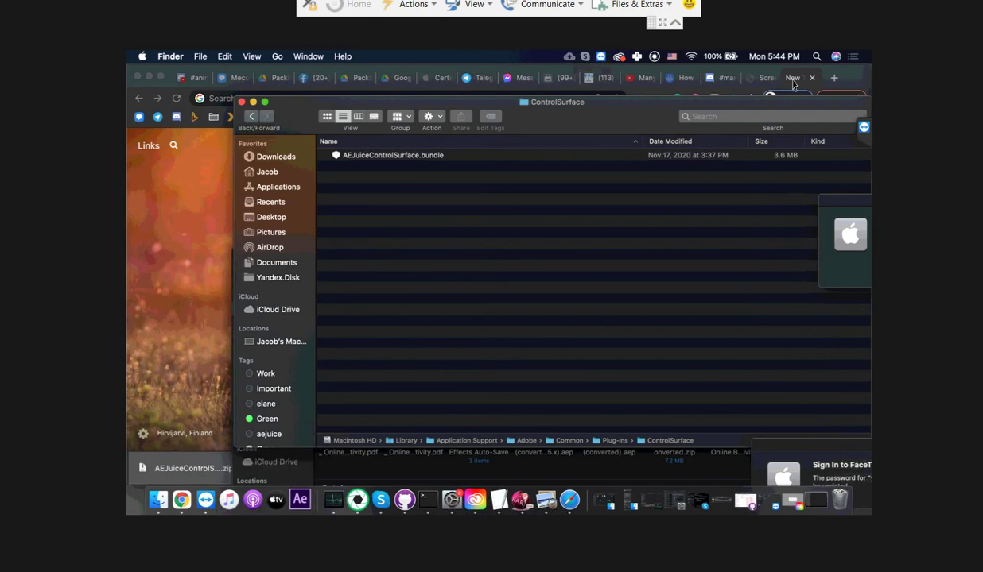
{"action": "left_click", "coordinate": [816, 56]}
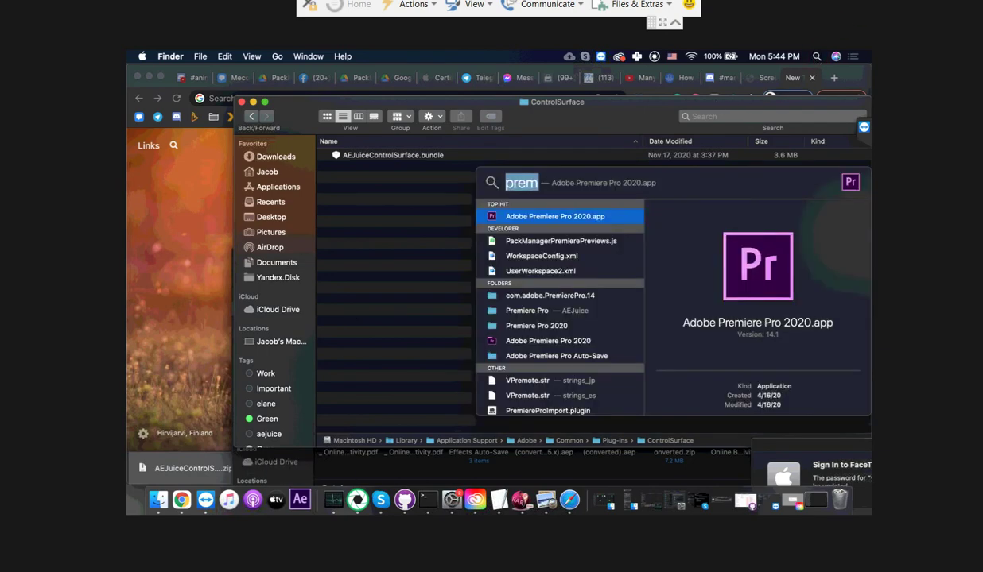
Launch Premiere Pro 2020 and open Preferences › Control Surface
{"action": "key", "text": "Return"}
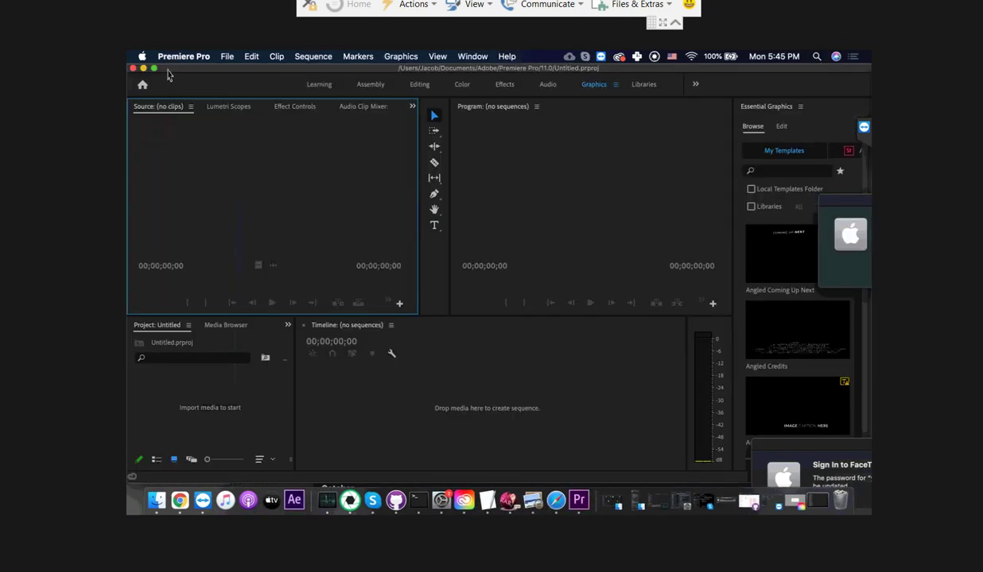
{"action": "left_click", "coordinate": [251, 56]}
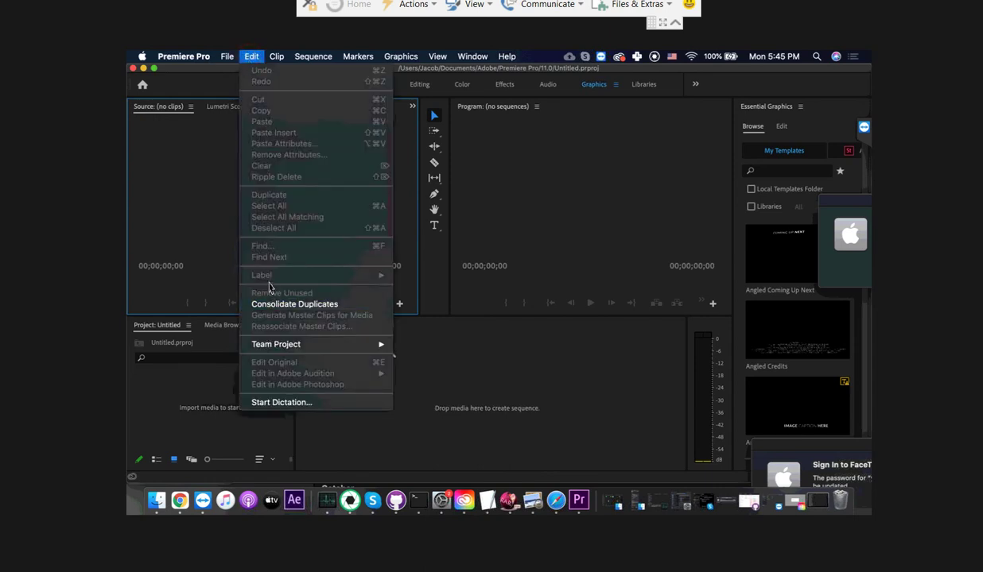
{"action": "key", "text": "Escape"}
{"action": "left_click", "coordinate": [187, 57]}
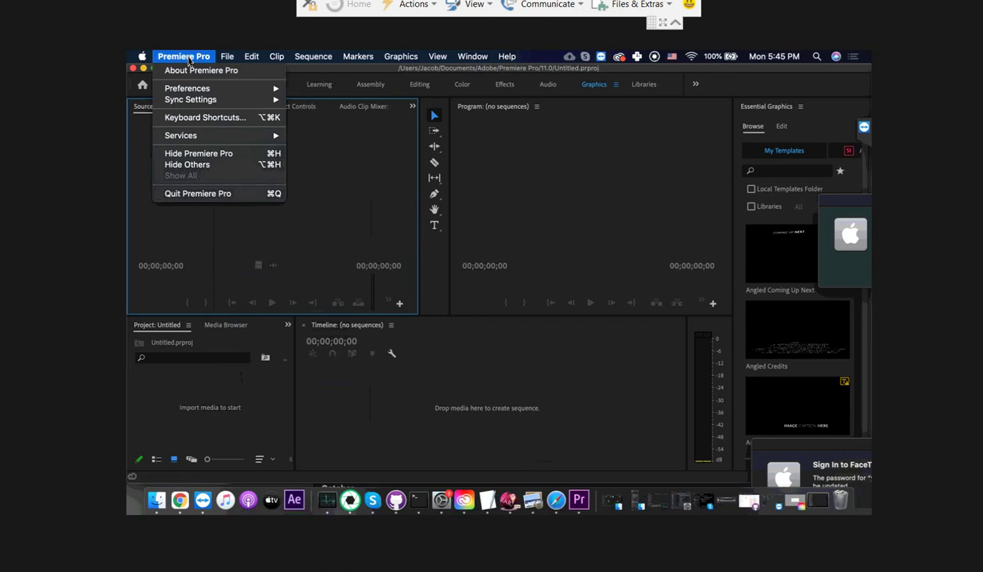
{"action": "mouse_move", "coordinate": [184, 89]}
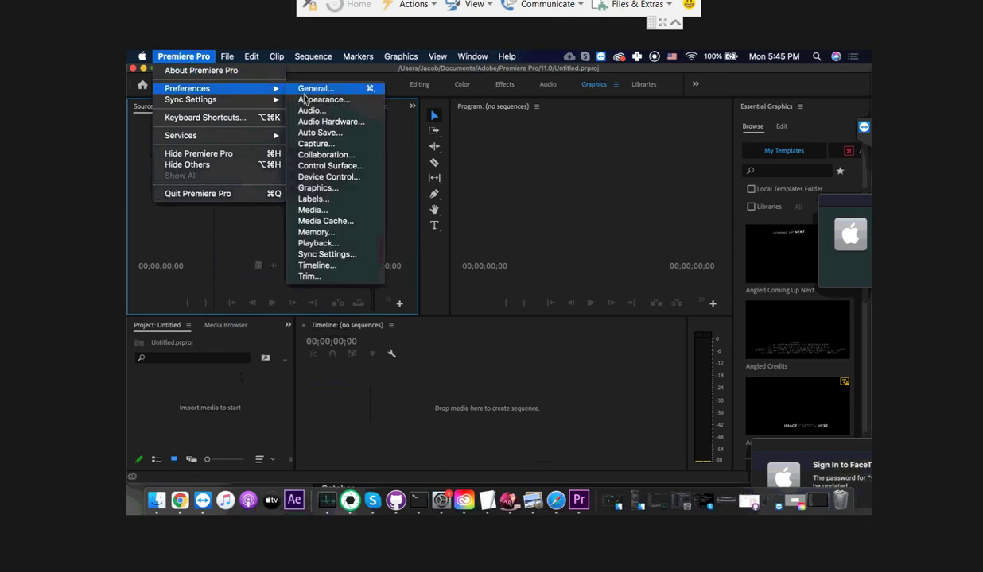
{"action": "left_click", "coordinate": [302, 89]}
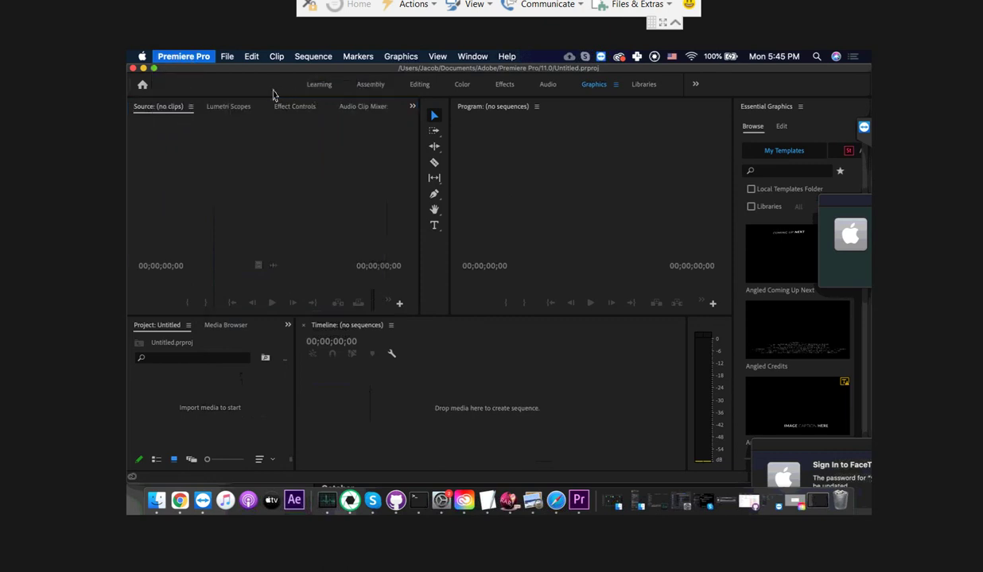
Add a control surface with device class AEJuice Pack Manager and close Preferences with OK
{"action": "left_click", "coordinate": [309, 208]}
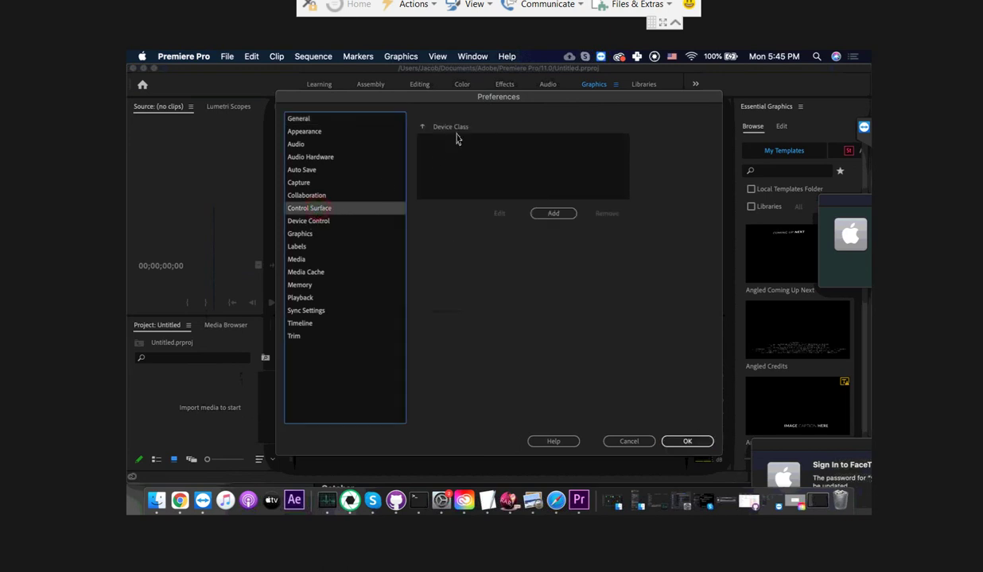
{"action": "left_click", "coordinate": [556, 214]}
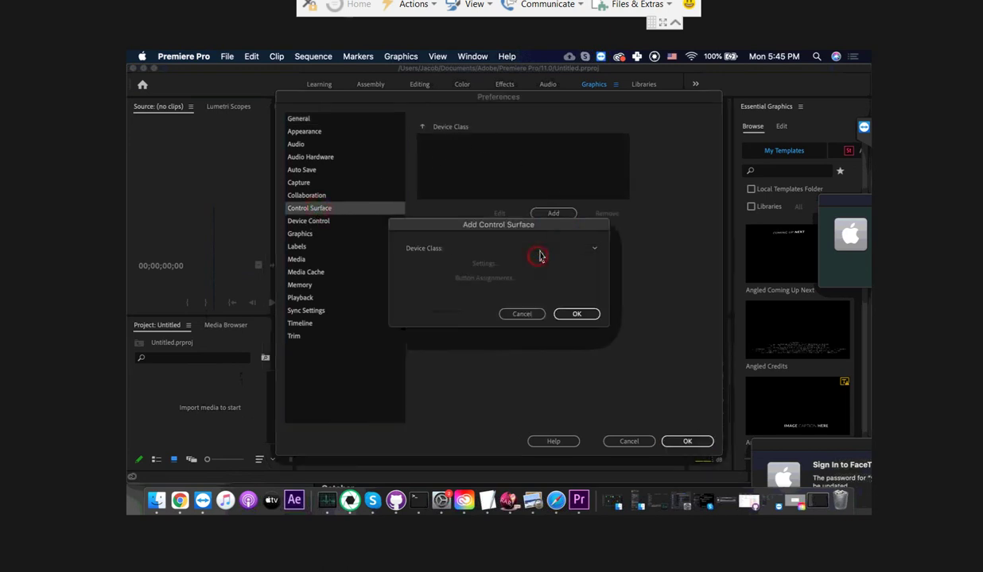
{"action": "left_click", "coordinate": [593, 253]}
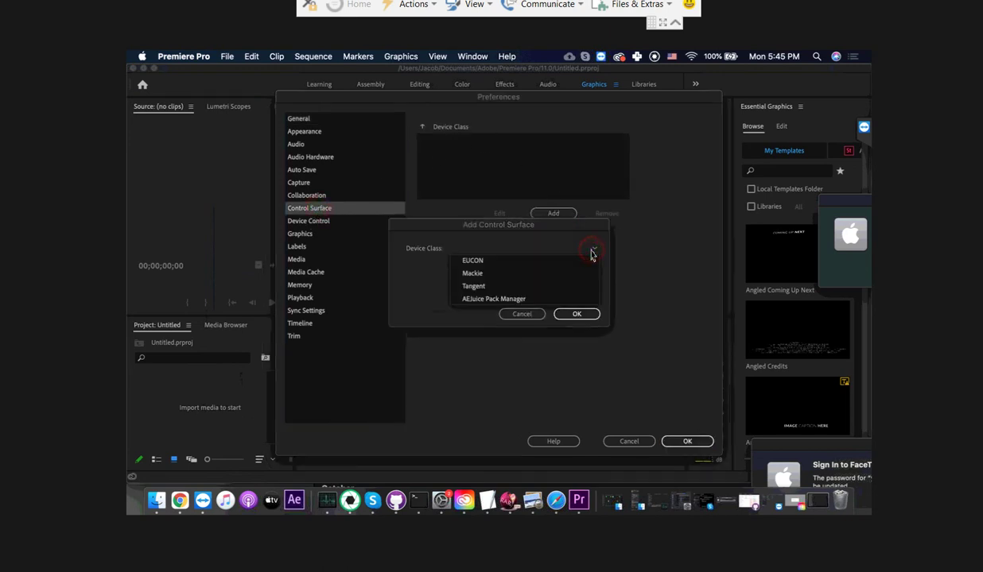
{"action": "left_click", "coordinate": [505, 300]}
{"action": "left_click", "coordinate": [576, 314]}
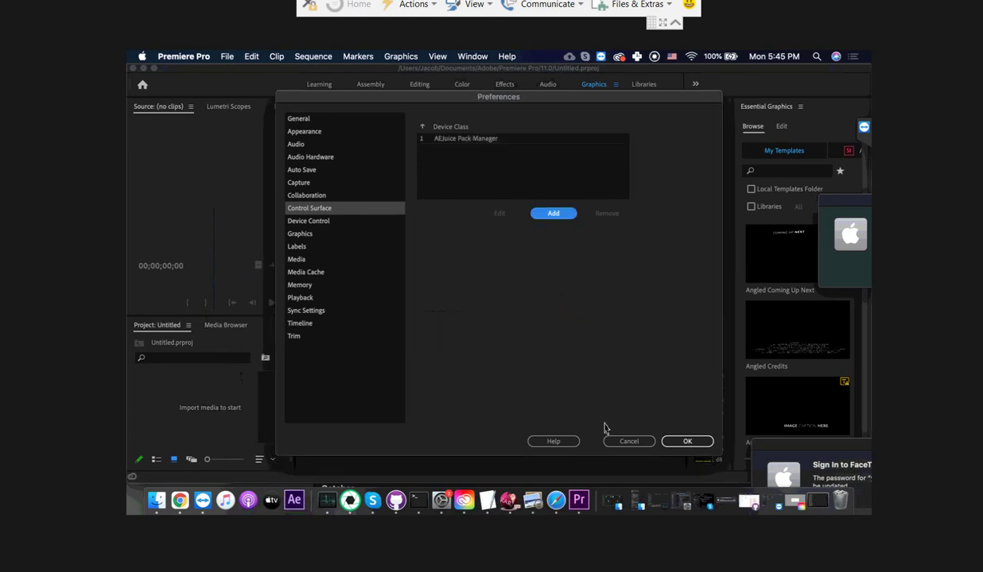
{"action": "left_click", "coordinate": [687, 440]}
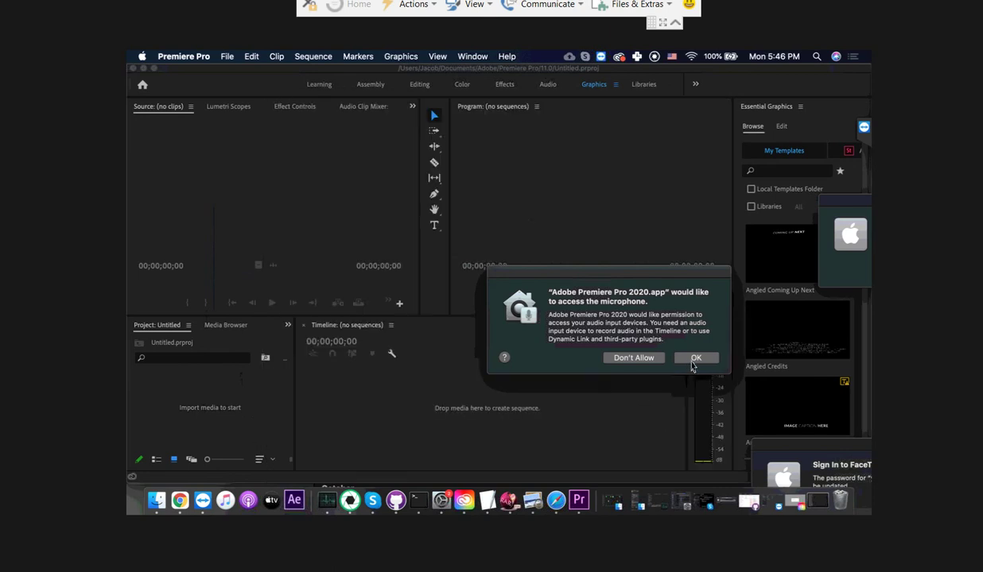
Deny Premiere Pro access to the microphone with Don't Allow
{"action": "left_click", "coordinate": [633, 358]}
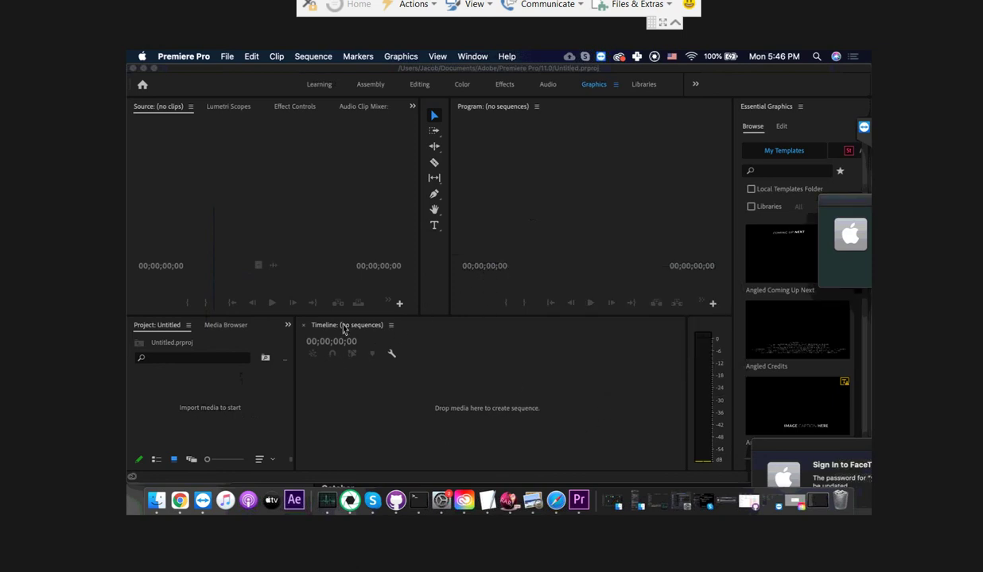